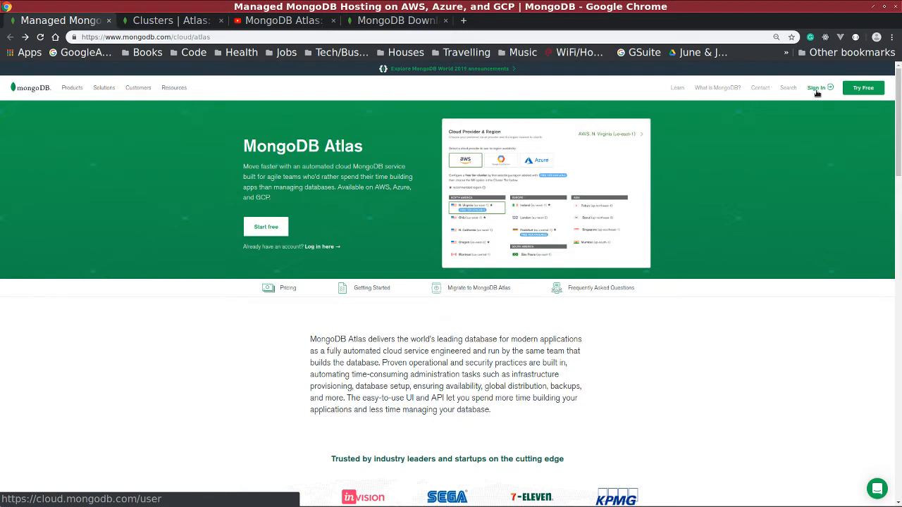
# Look over the Start free sign-up form, then go to the Sign In page instead.
pyautogui.click(265, 227)
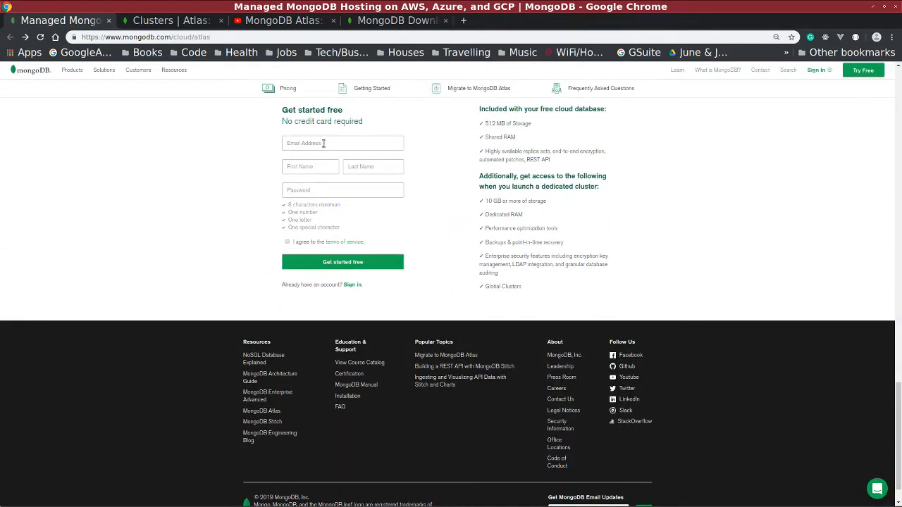
pyautogui.click(322, 141)
pyautogui.scroll(5, 672, 197)
pyautogui.scroll(4, 723, 141)
pyautogui.click(814, 70)
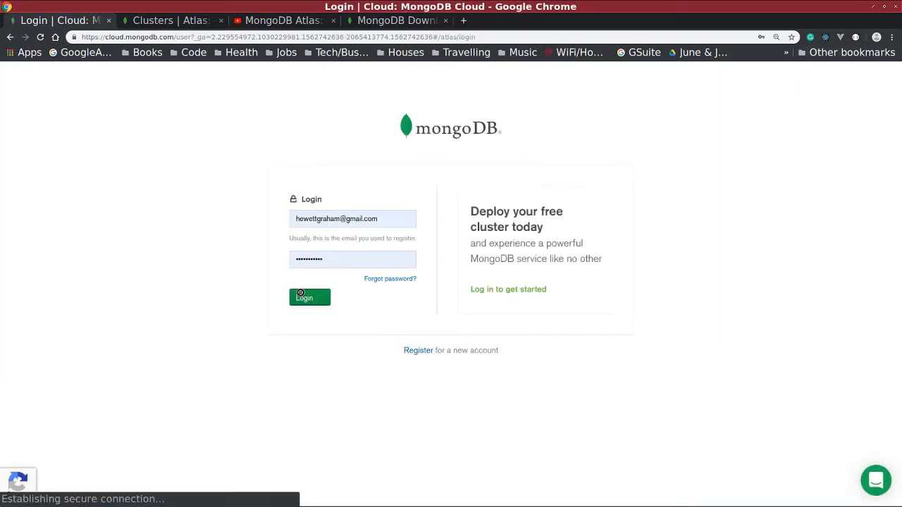
# Log in to Atlas with the pre-filled account email and password.
pyautogui.click(304, 297)
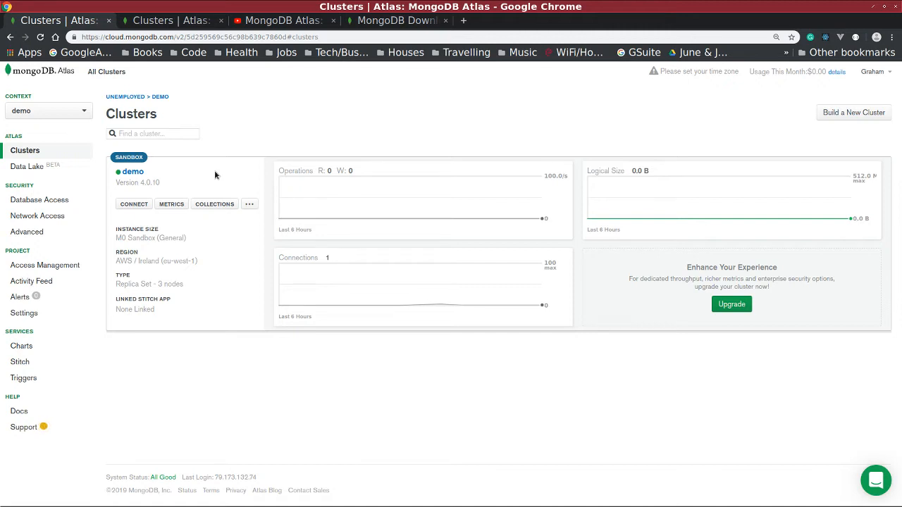
# Start a new project named 'KodinYouTubeDemo' from the Context menu and continue to Add Members.
pyautogui.click(80, 114)
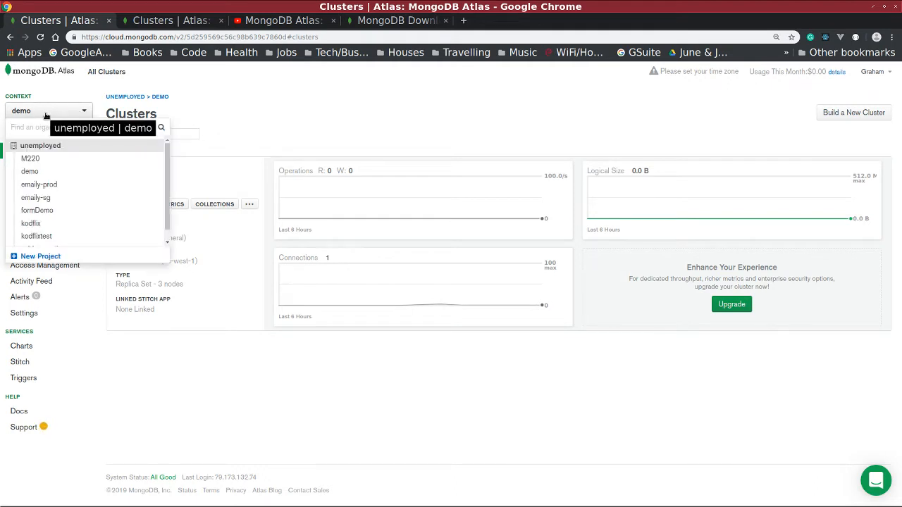
pyautogui.click(42, 257)
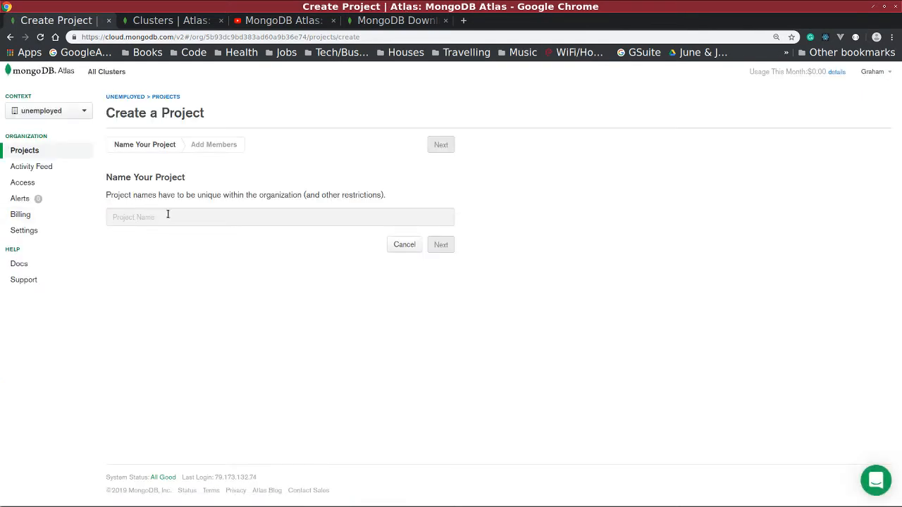
pyautogui.write('KodinY')
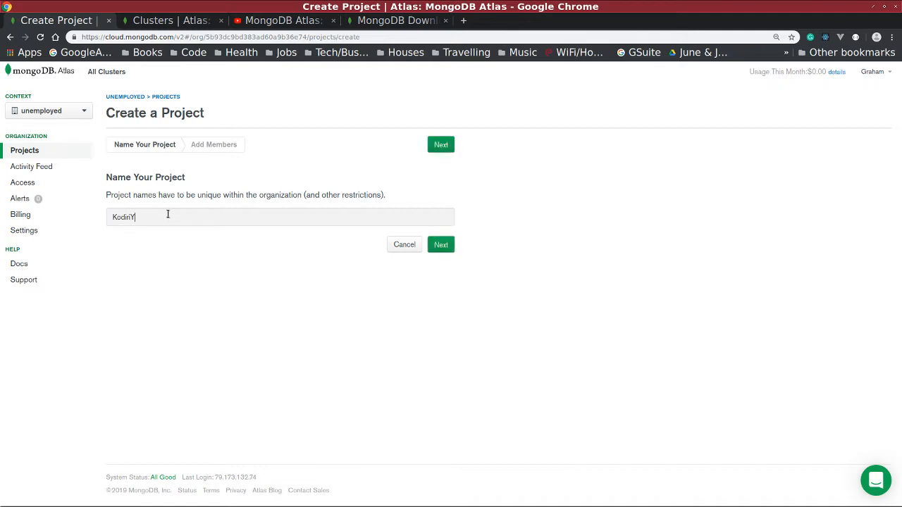
pyautogui.write('ouTubeDemo')
pyautogui.click(441, 243)
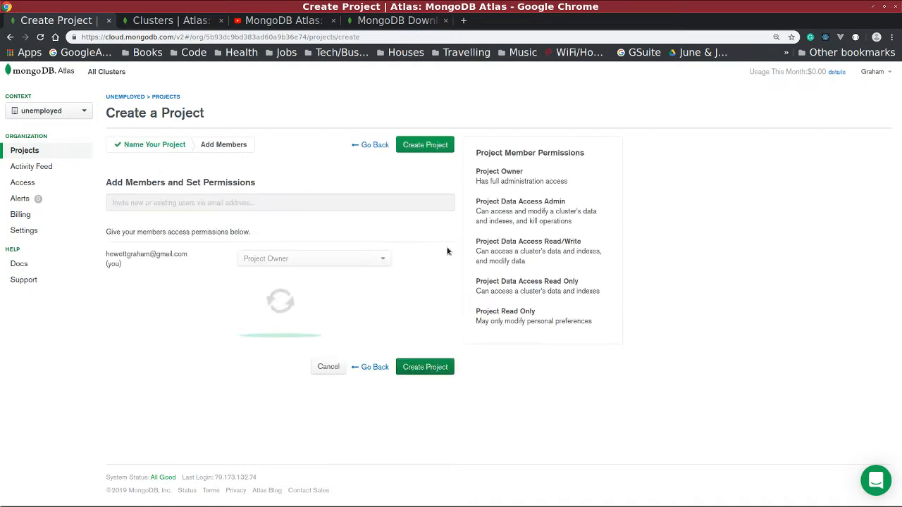
# Keep your own account as Project Owner and create the KodiriYouTubeDemo project.
pyautogui.tripleClick(139, 256)
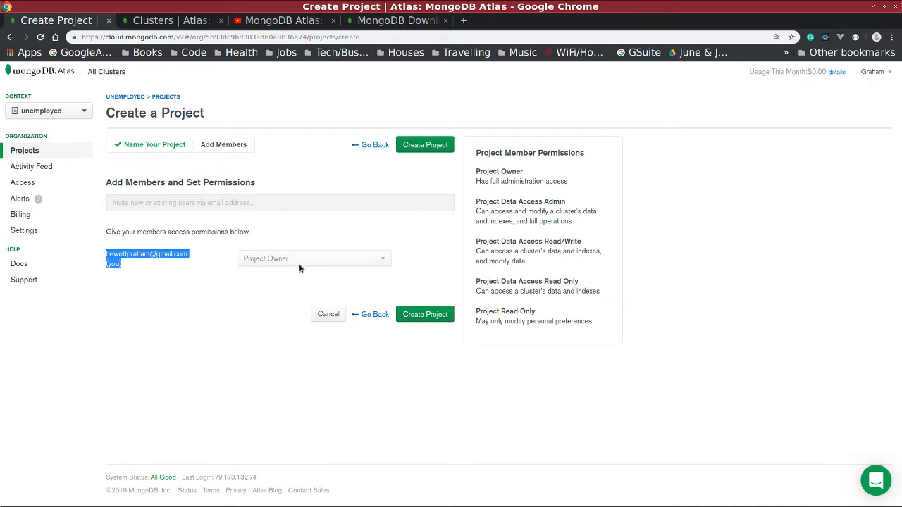
pyautogui.click(266, 208)
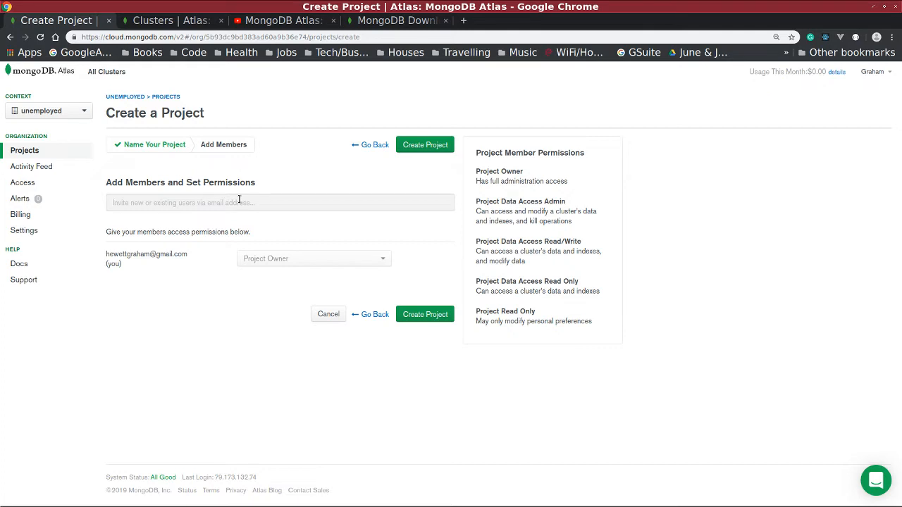
pyautogui.doubleClick(511, 172)
pyautogui.doubleClick(527, 311)
pyautogui.click(419, 317)
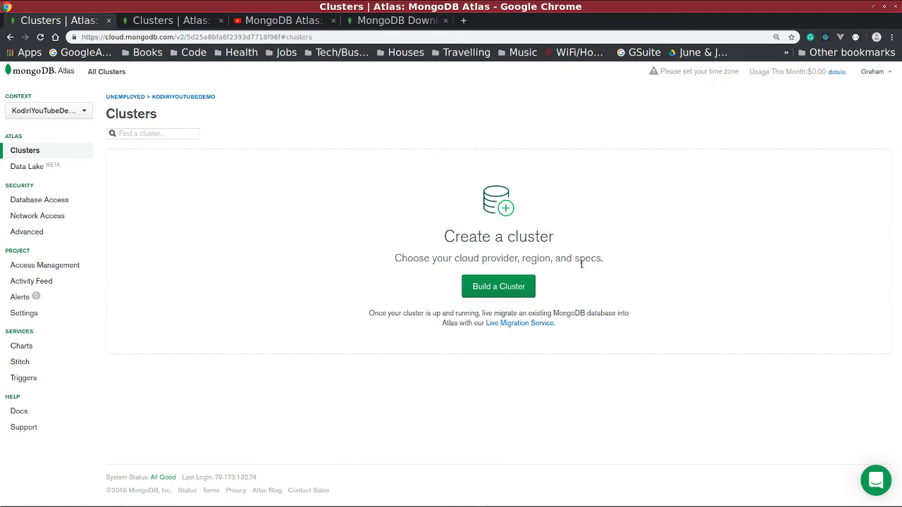
# Build a cluster on AWS in Ireland (eu-west-1) and review the free M0 Sandbox tier.
pyautogui.click(501, 291)
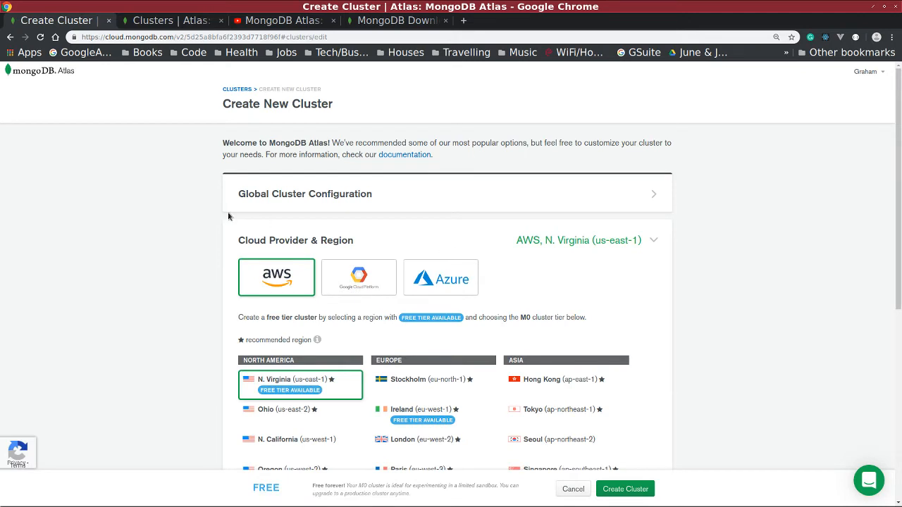
pyautogui.scroll(-1, 167, 201)
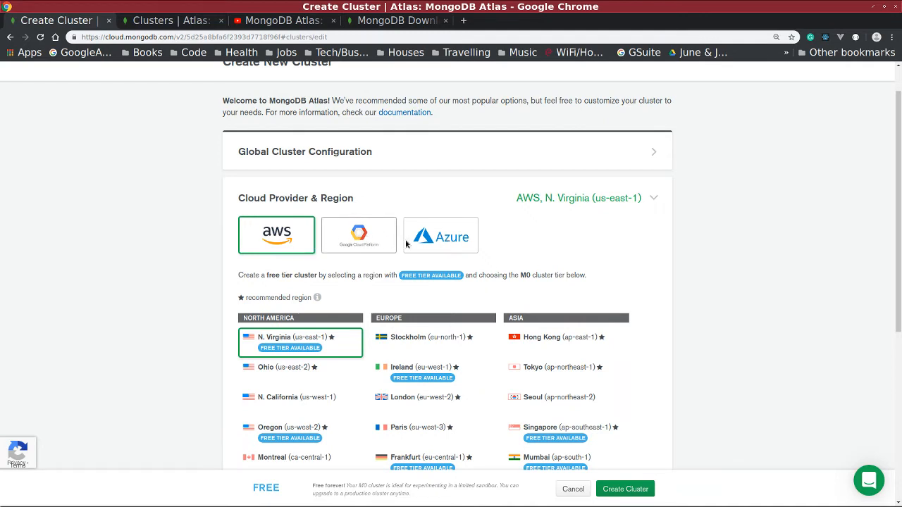
pyautogui.scroll(-2, 565, 247)
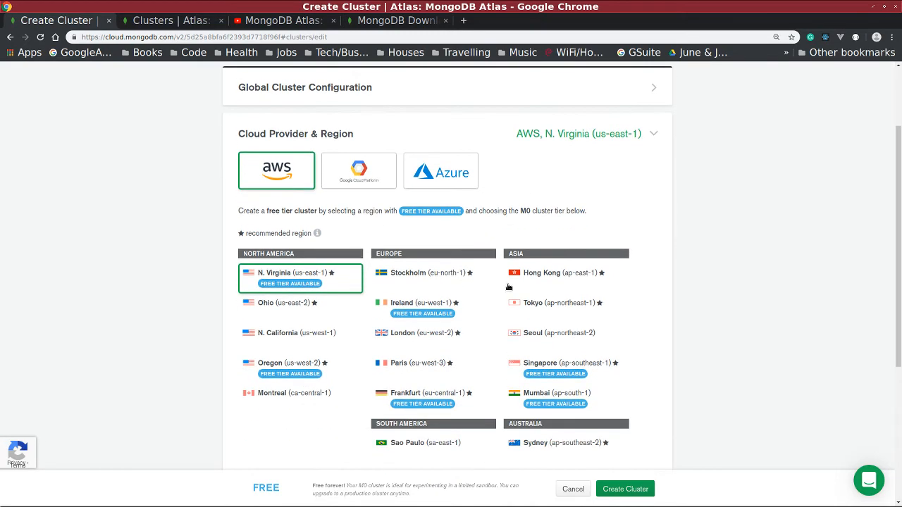
pyautogui.scroll(-1, 465, 330)
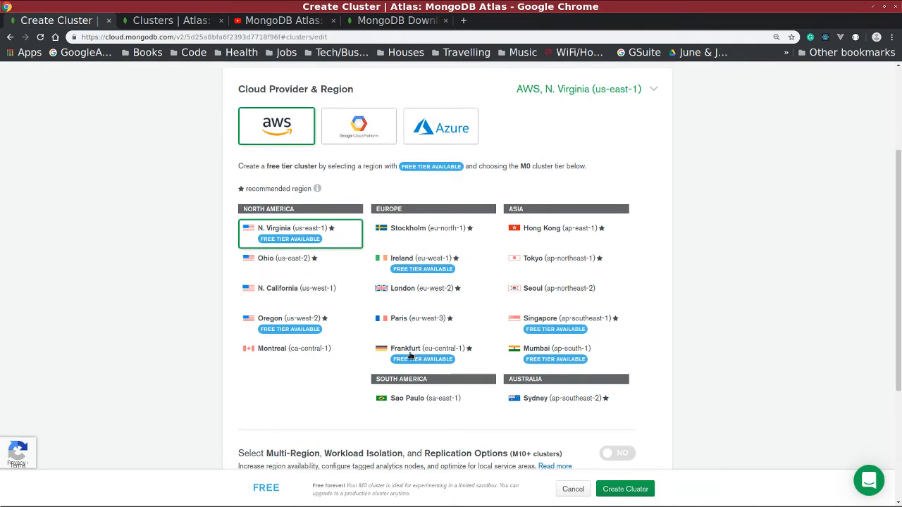
pyautogui.click(406, 271)
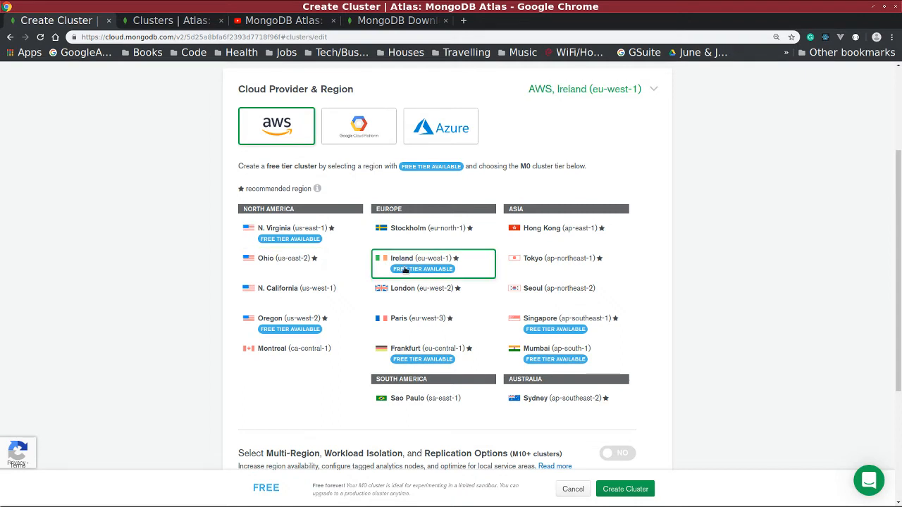
pyautogui.scroll(-1, 132, 273)
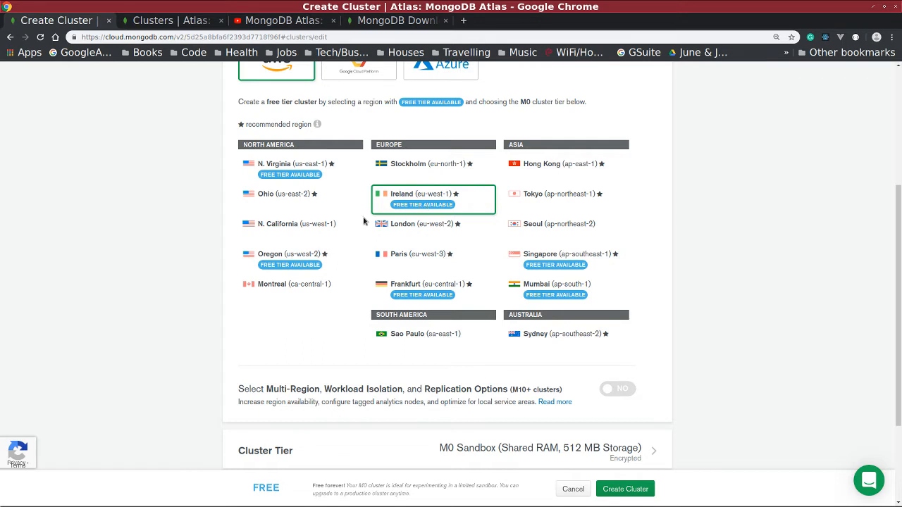
pyautogui.doubleClick(525, 101)
pyautogui.scroll(-2, 631, 126)
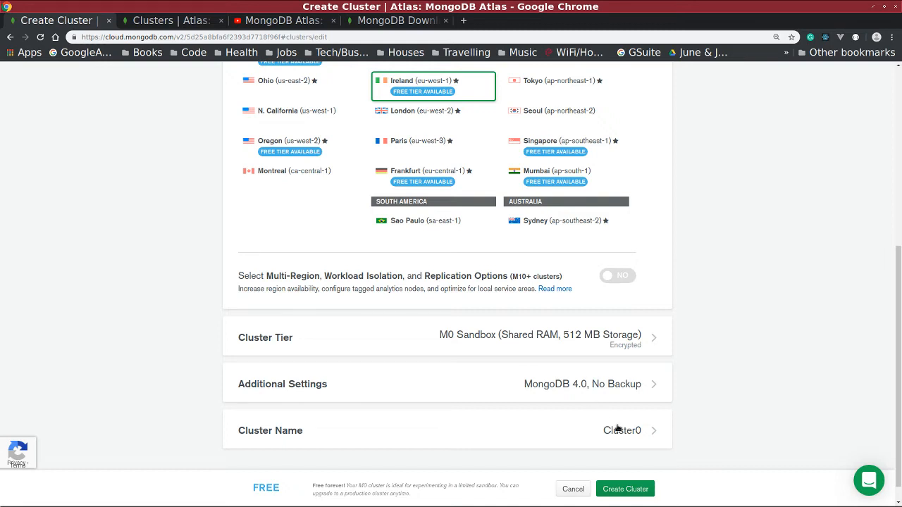
# Rename the cluster from Cluster0 to demo2 and create it.
pyautogui.scroll(-1, 620, 429)
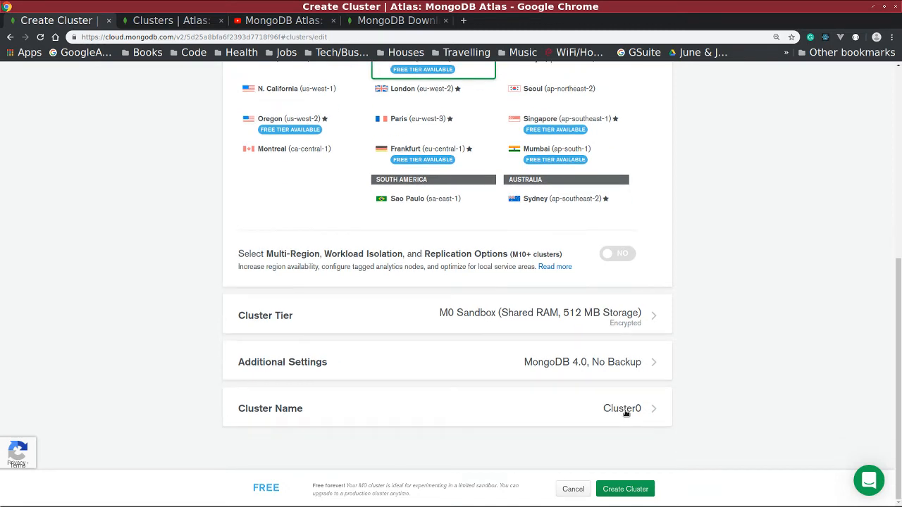
pyautogui.click(626, 414)
pyautogui.doubleClick(568, 438)
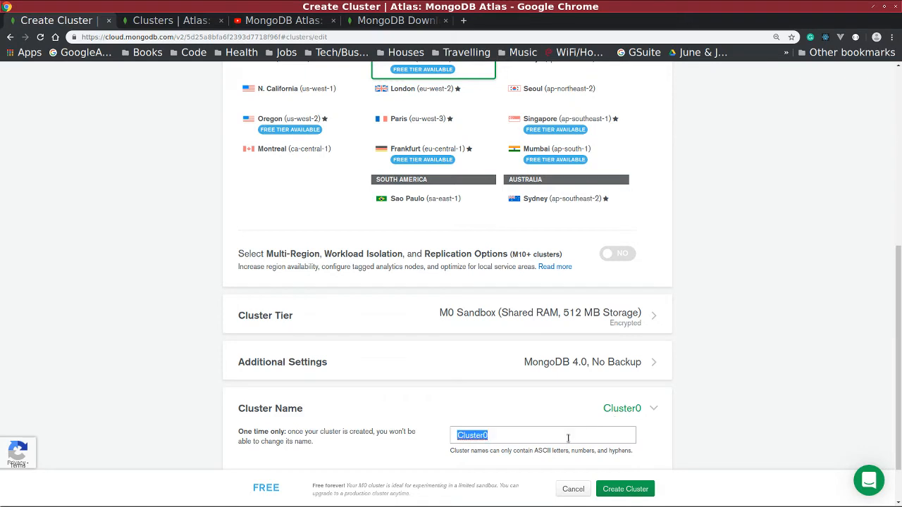
pyautogui.write('kodf')
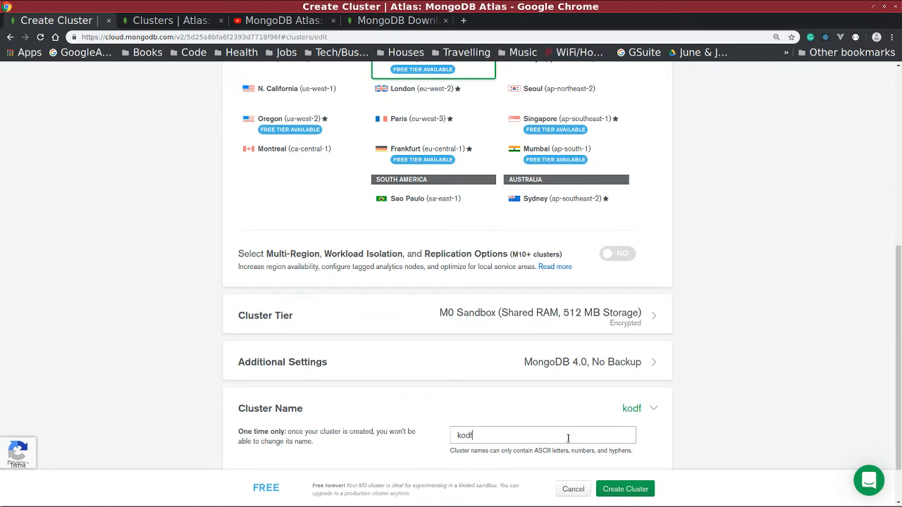
pyautogui.write('lix')
pyautogui.press('BackSpace')
pyautogui.press('BackSpace')
pyautogui.press('BackSpace')
pyautogui.press('BackSpace')
pyautogui.press('BackSpace')
pyautogui.press('BackSpace')
pyautogui.press('BackSpace')
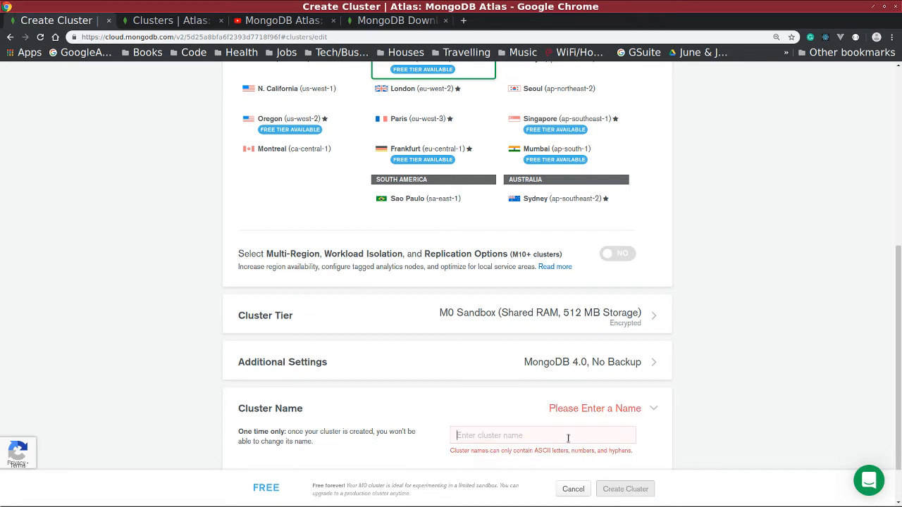
pyautogui.write('demo')
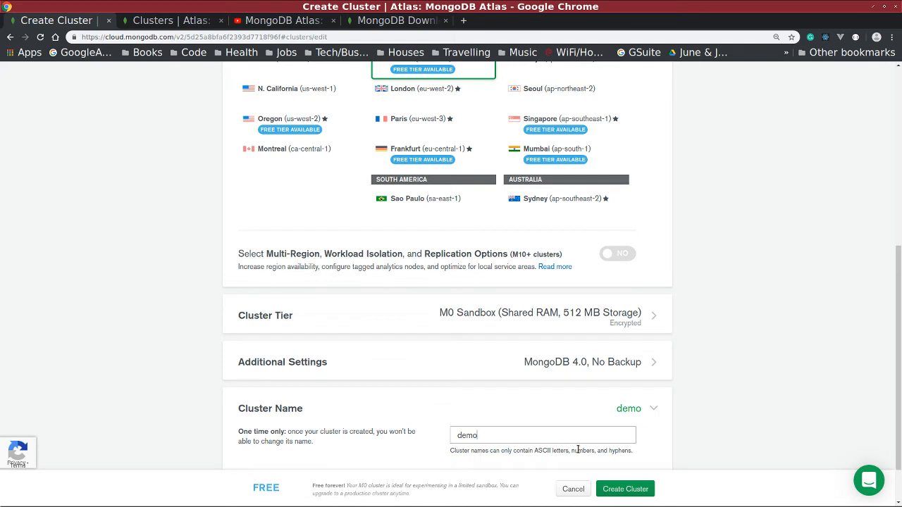
pyautogui.write('2')
pyautogui.scroll(-2, 592, 426)
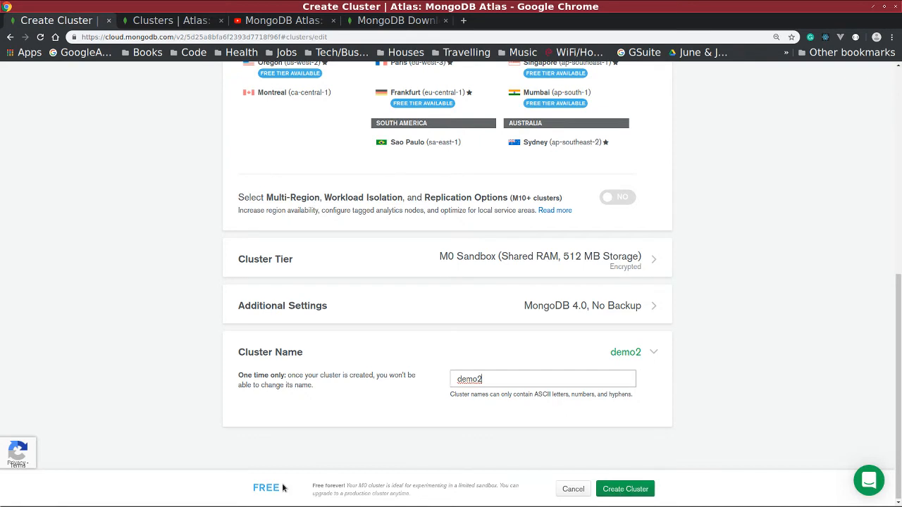
pyautogui.moveTo(260, 488)
pyautogui.click(647, 490)
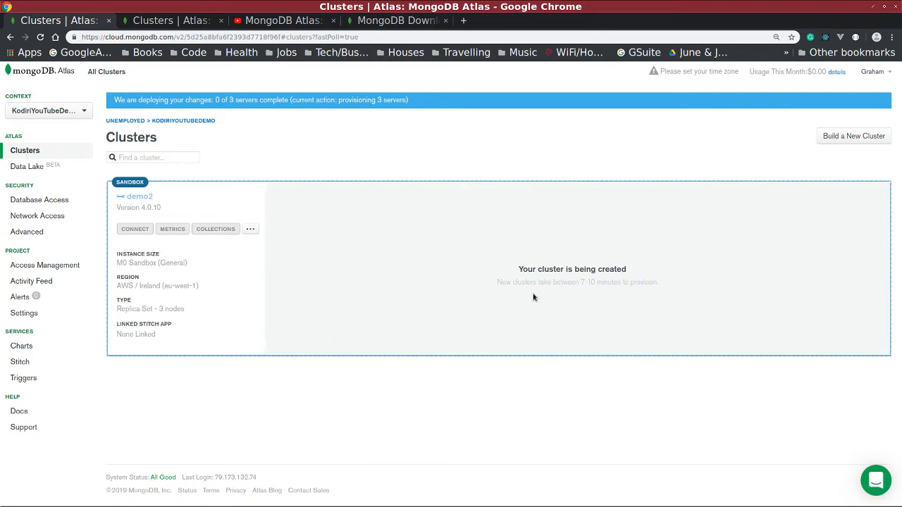
# Bring the OBS recording window to the front while demo2 provisions.
pyautogui.moveTo(630, 506)
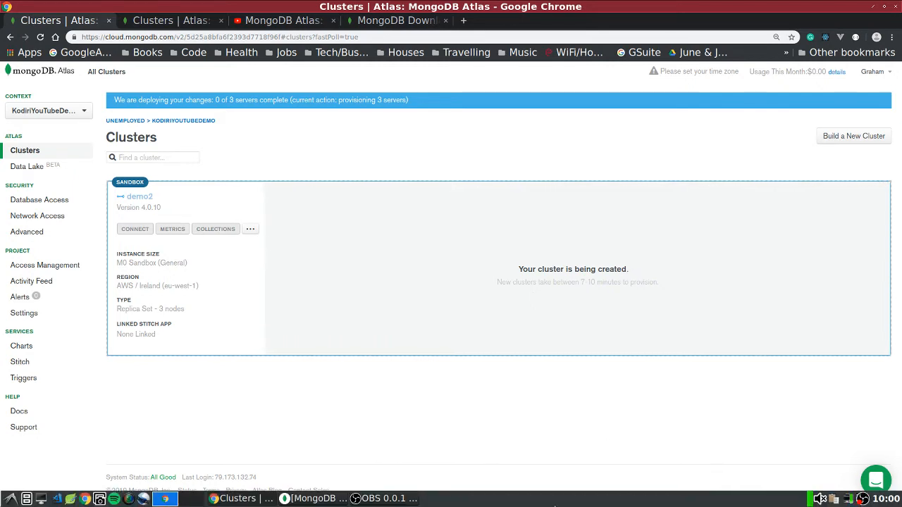
pyautogui.click(359, 499)
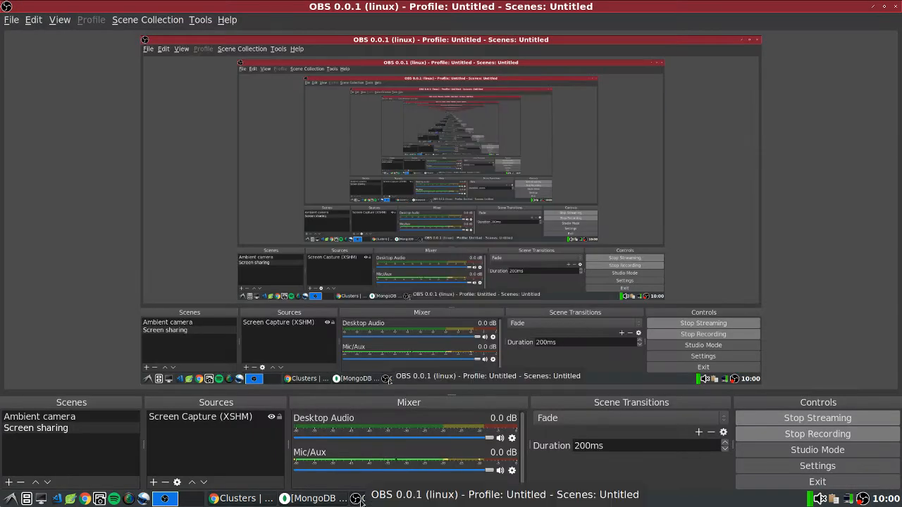
# Switch back to the Chrome window showing the Atlas Clusters page.
pyautogui.click(237, 500)
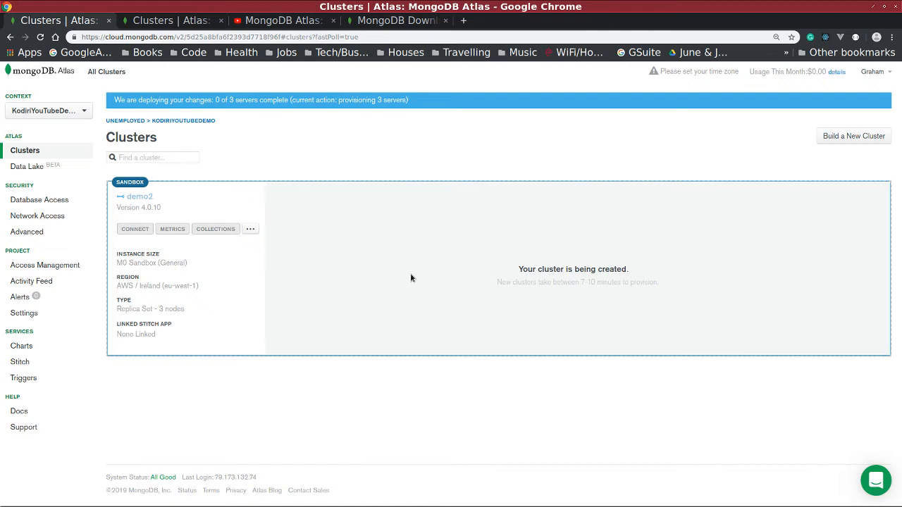
# Search Google for 'mongo university' in a new browser tab.
pyautogui.click(464, 21)
pyautogui.write('mongo')
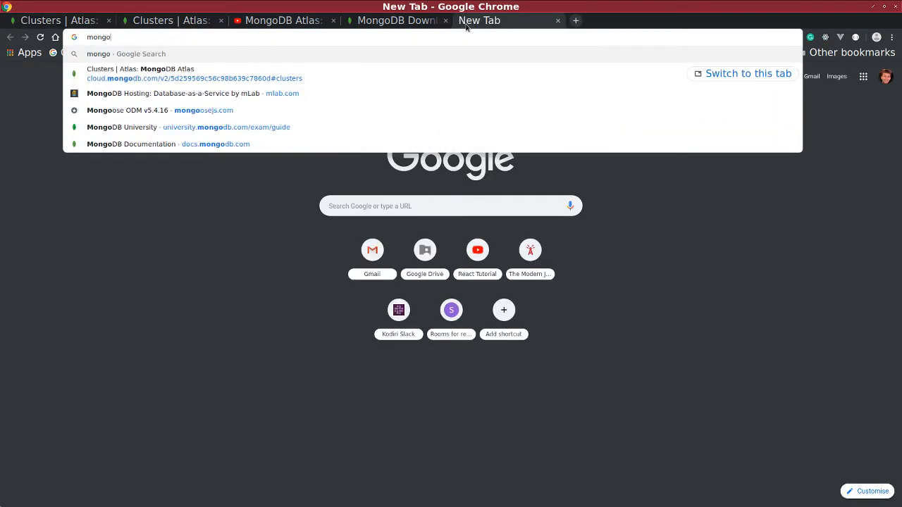
pyautogui.write(' university')
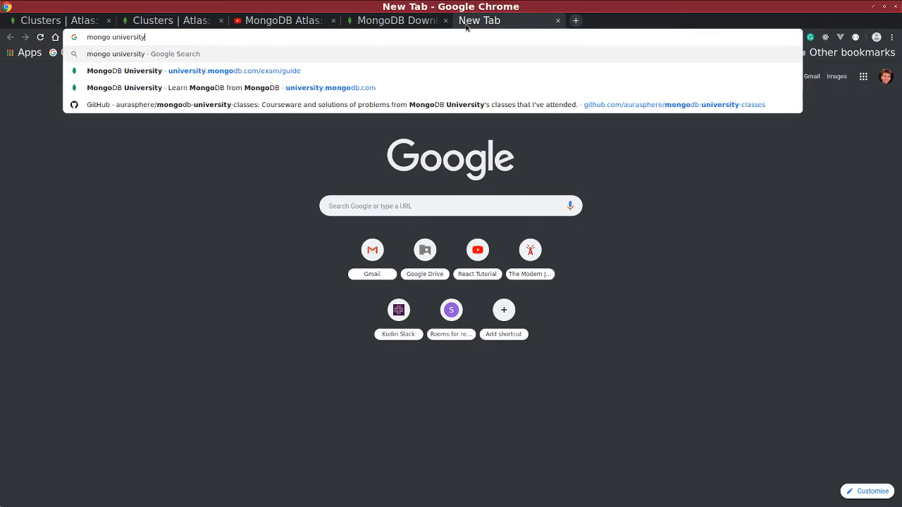
pyautogui.press('Return')
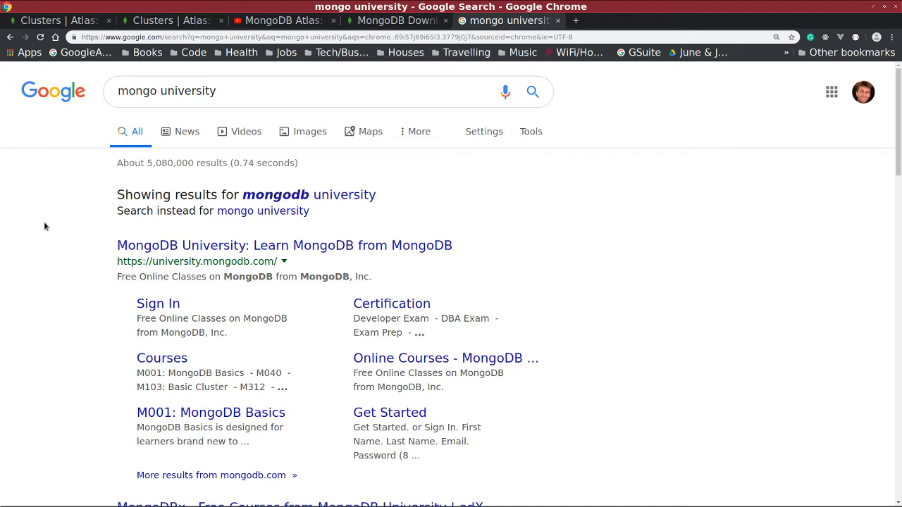
# Open the MongoDB University site, visit Sign In, then browse the All Courses catalog.
pyautogui.click(284, 246)
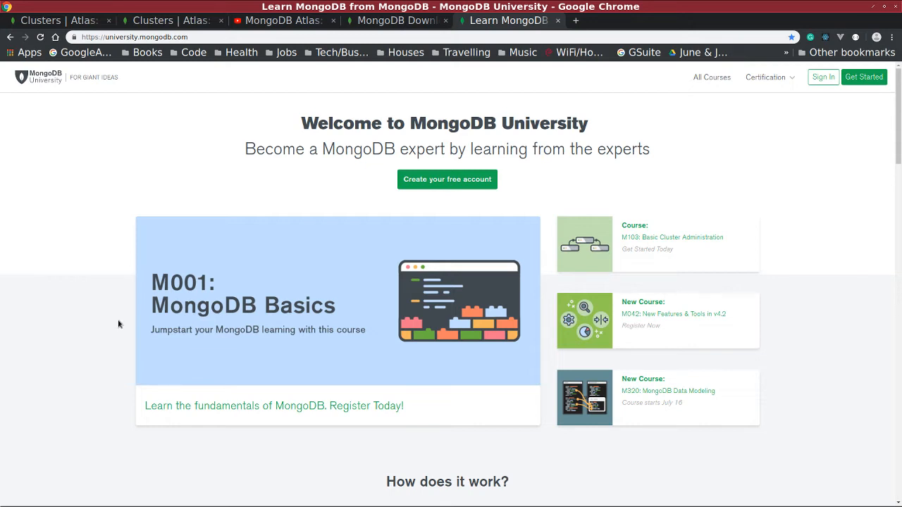
pyautogui.scroll(-1, 117, 317)
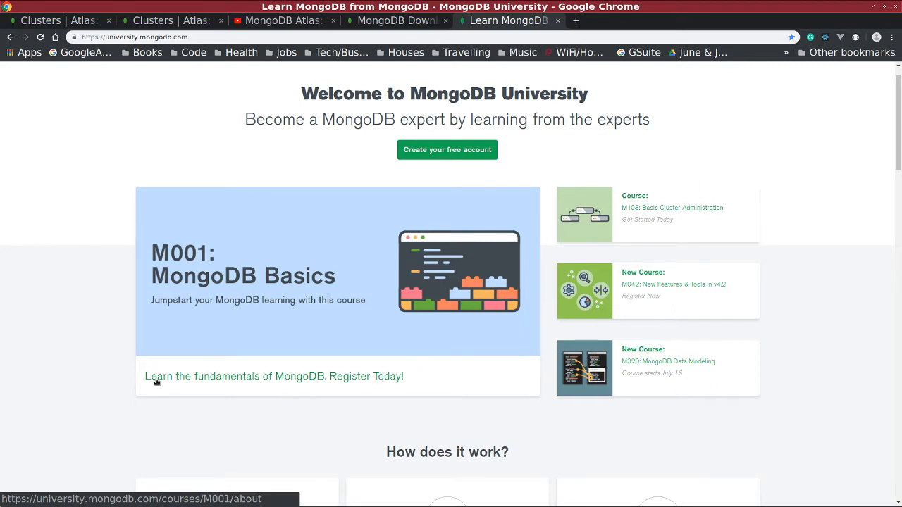
pyautogui.scroll(-3, 84, 338)
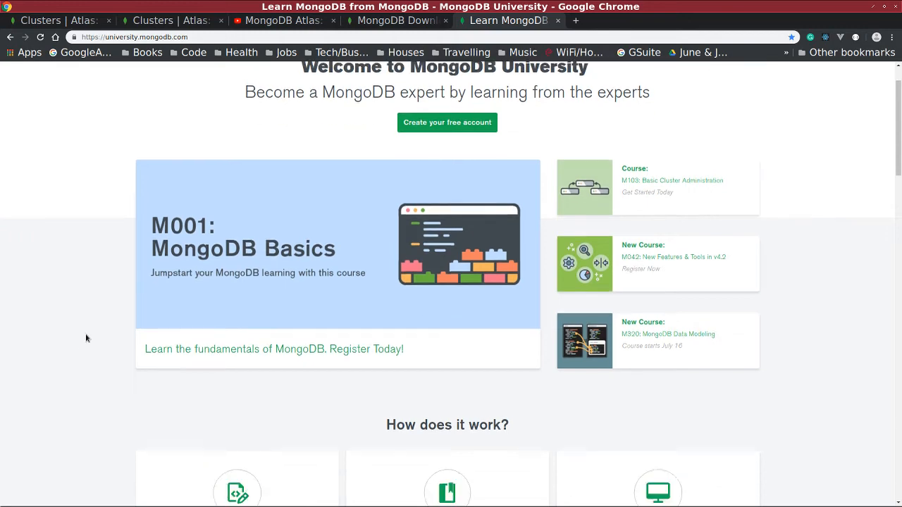
pyautogui.scroll(4, 85, 338)
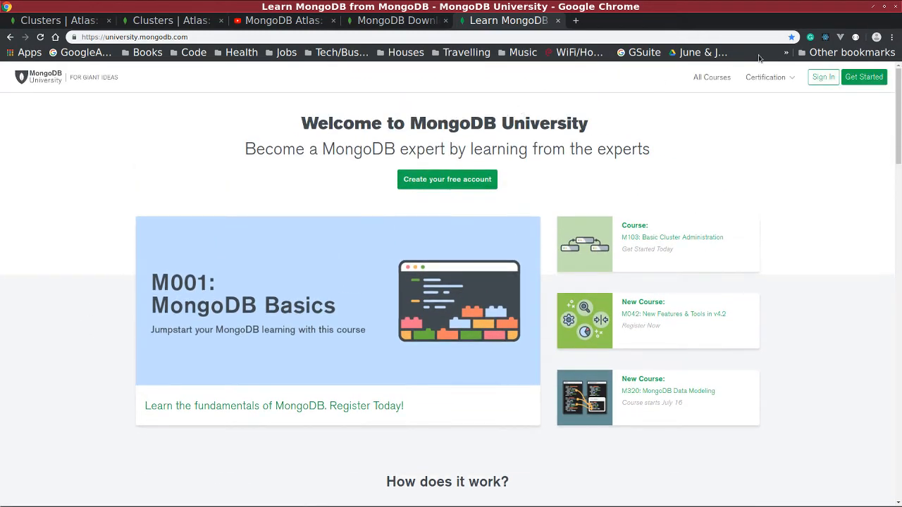
pyautogui.click(828, 79)
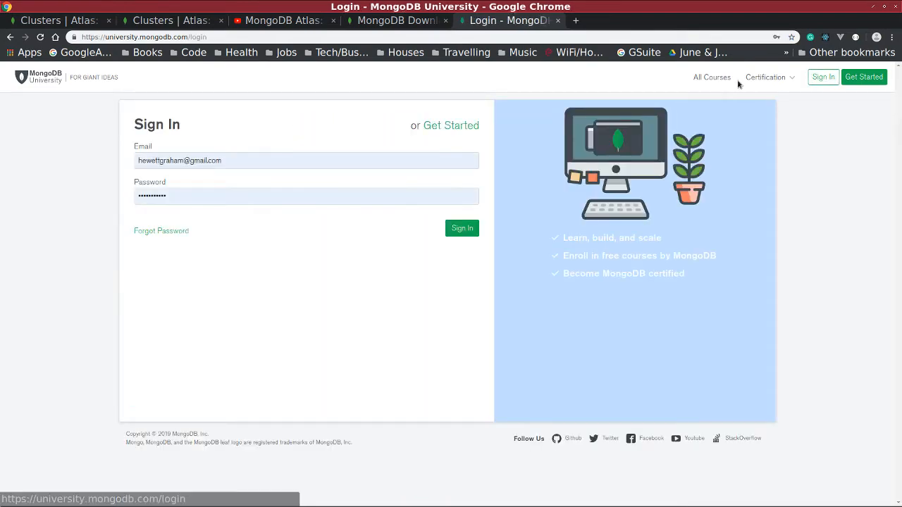
pyautogui.click(712, 78)
pyautogui.scroll(-6, 590, 244)
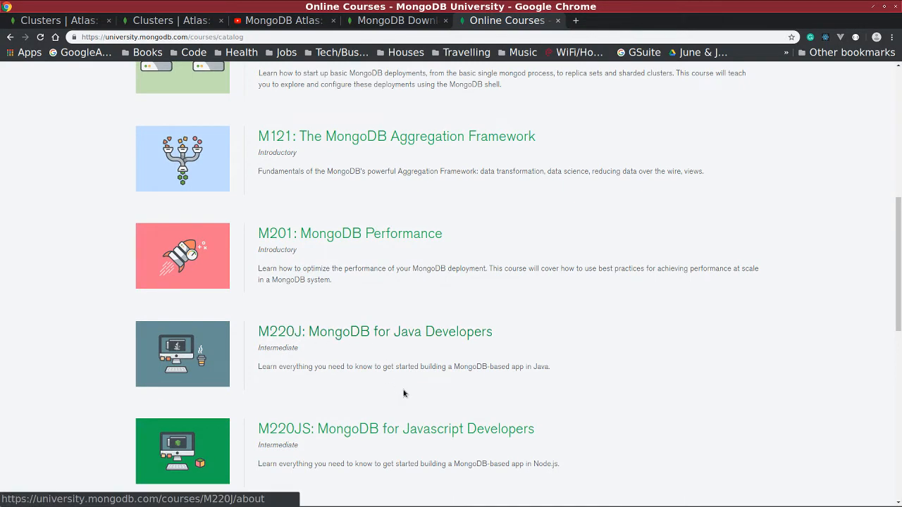
pyautogui.scroll(-1, 353, 394)
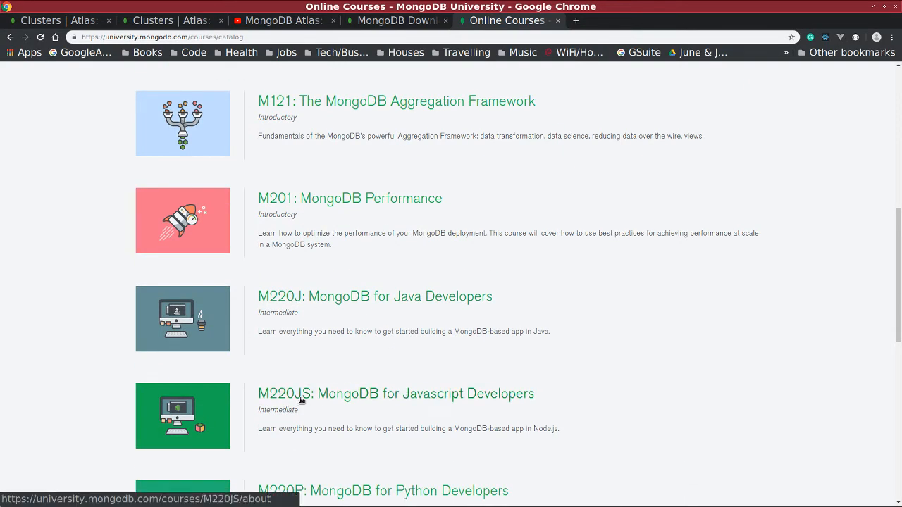
pyautogui.click(413, 400)
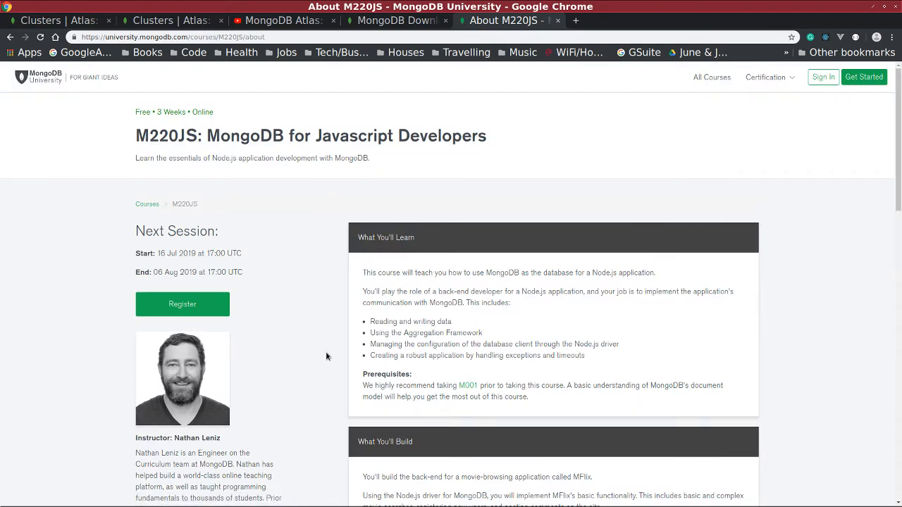
pyautogui.scroll(-3, 305, 278)
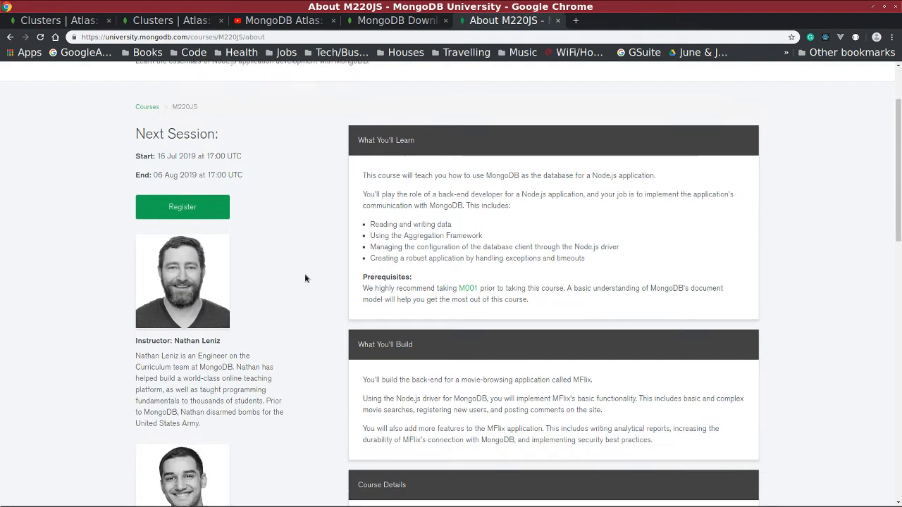
pyautogui.tripleClick(177, 158)
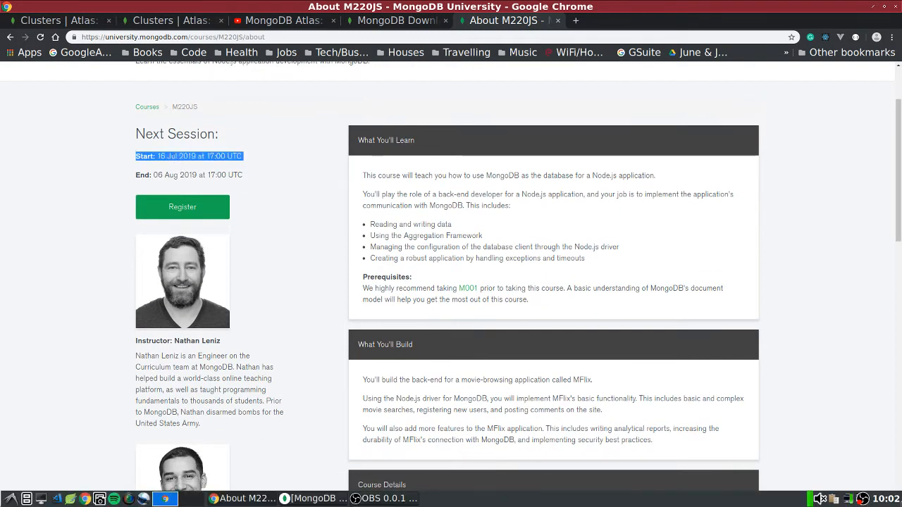
pyautogui.click(886, 499)
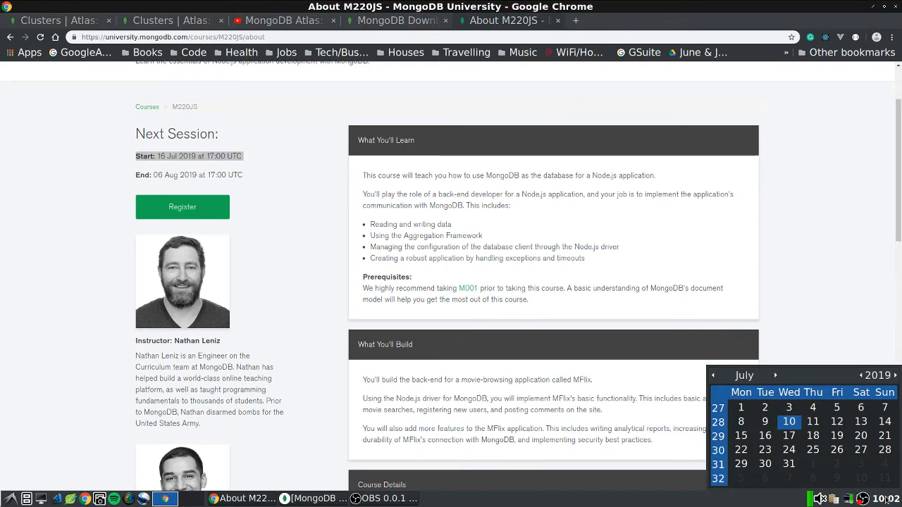
pyautogui.doubleClick(144, 158)
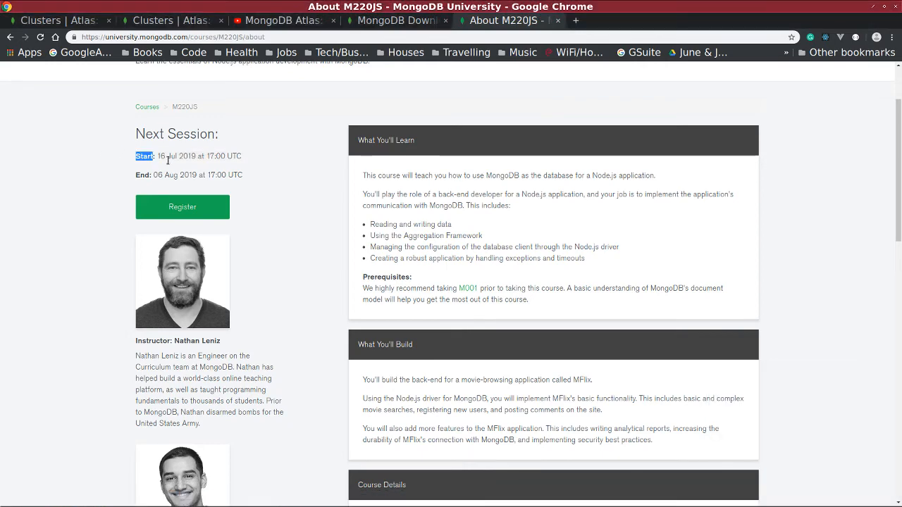
pyautogui.tripleClick(182, 160)
pyautogui.scroll(3, 339, 167)
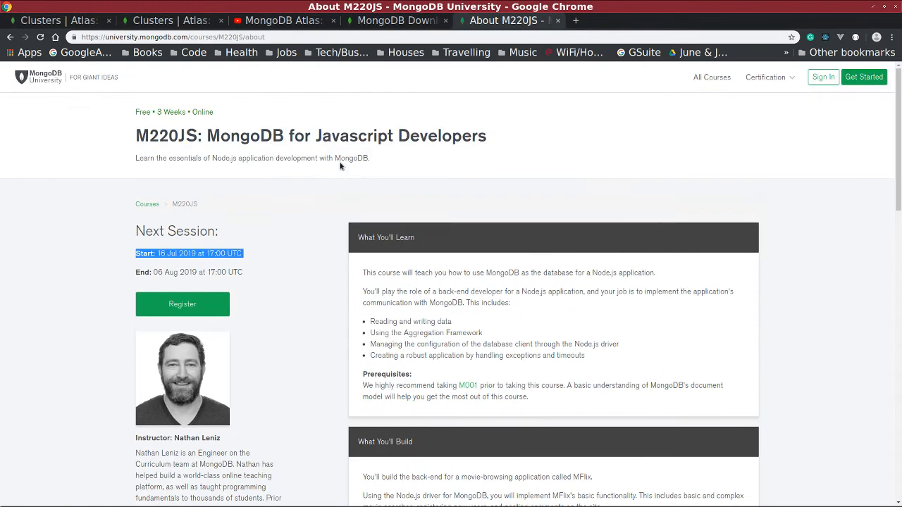
pyautogui.click(697, 80)
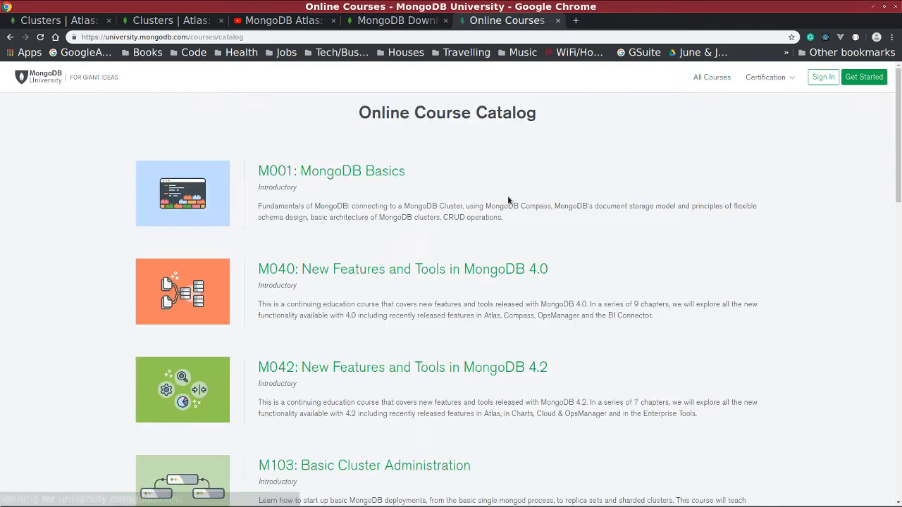
# Open the M001: MongoDB Basics course page and review its 16 Jul–06 Aug 2019 session dates.
pyautogui.click(354, 172)
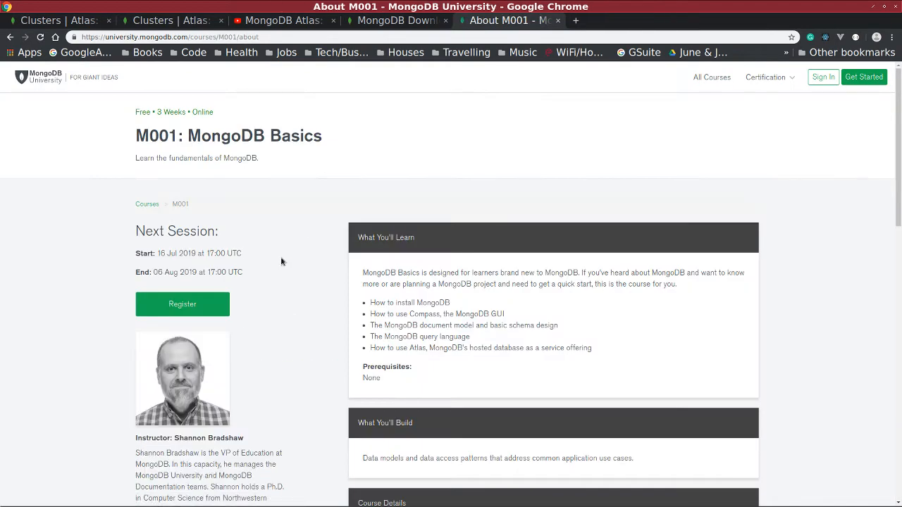
pyautogui.scroll(-1, 281, 262)
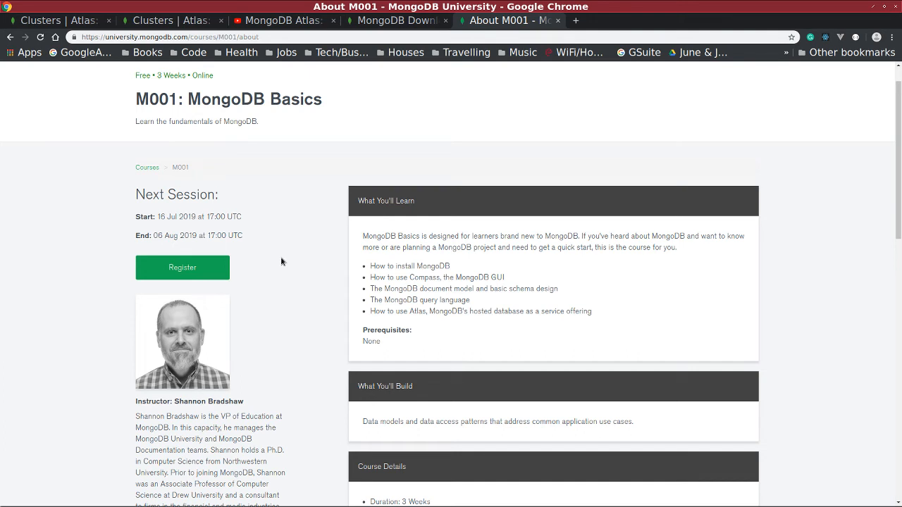
pyautogui.tripleClick(201, 217)
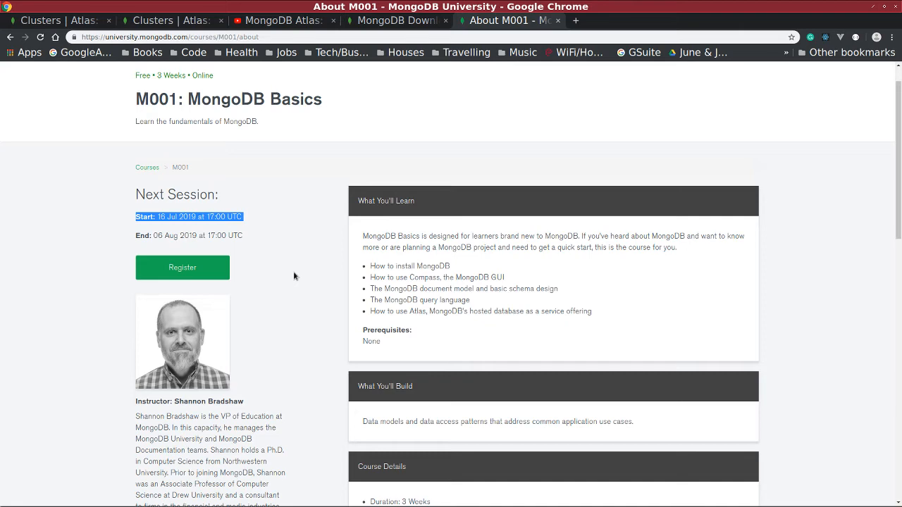
pyautogui.scroll(-4, 294, 275)
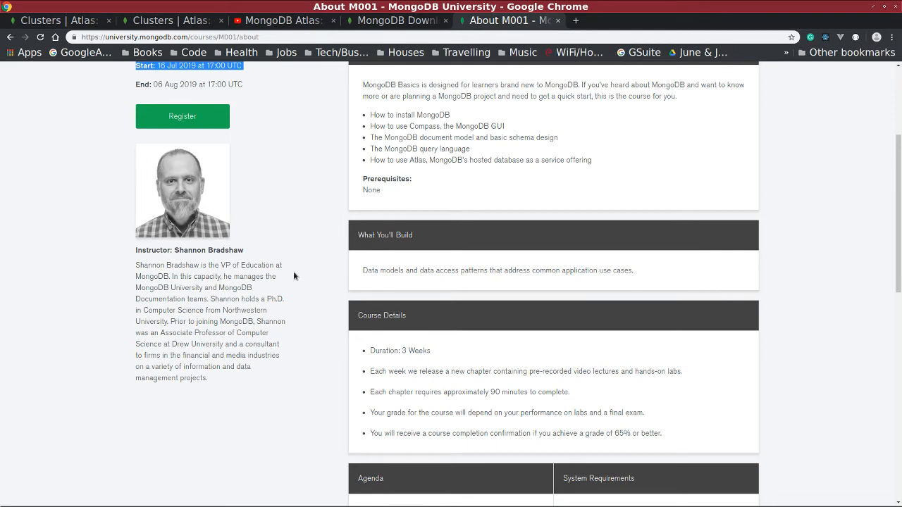
pyautogui.scroll(5, 294, 275)
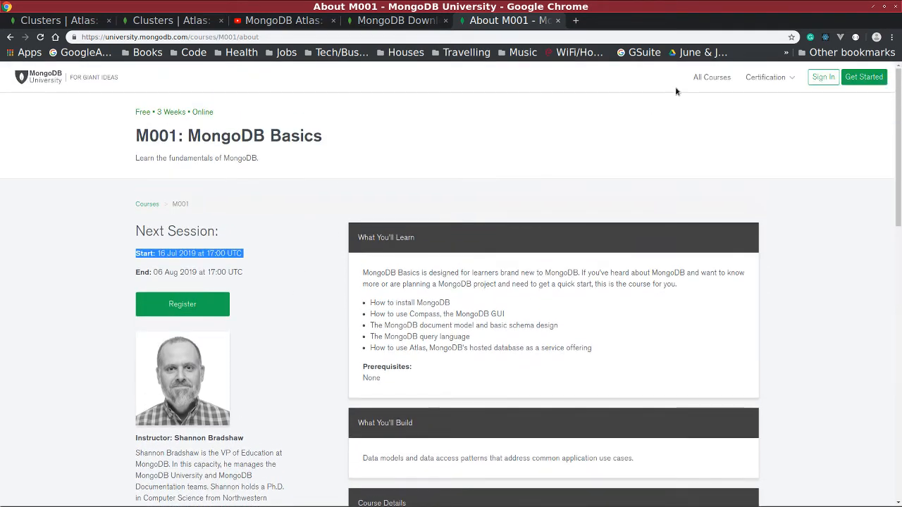
# View the Compass download page, then switch to the 'MongoDB Atlas: Deploy a free database cluster' video.
pyautogui.click(402, 27)
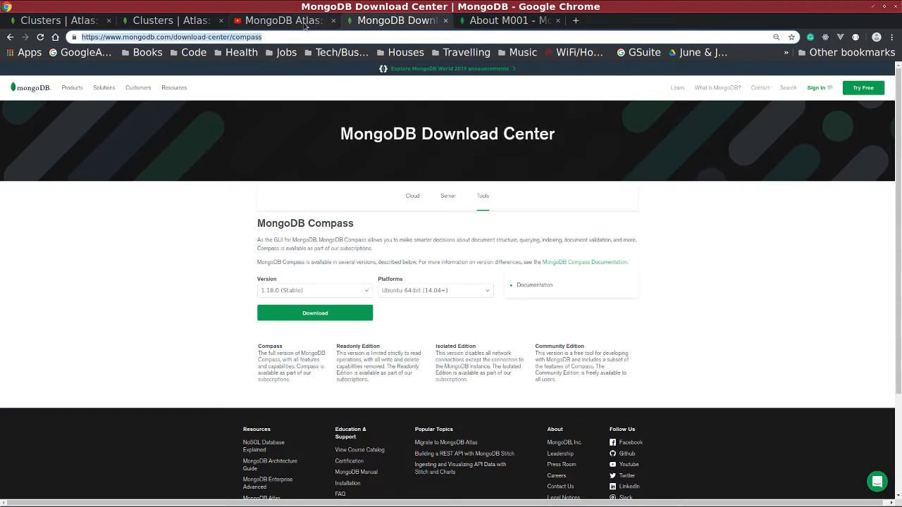
pyautogui.click(282, 20)
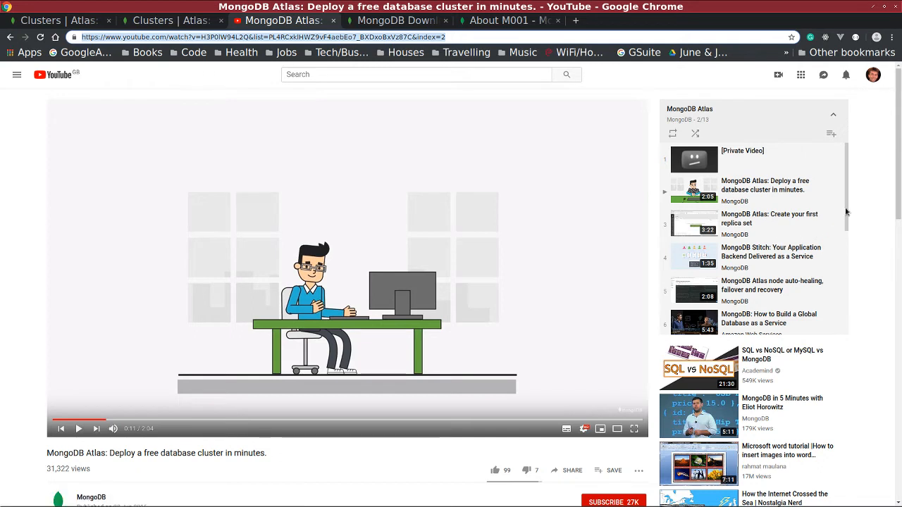
# Close the YouTube video tab and go back to the Clusters | Atlas tab.
pyautogui.moveTo(845, 211); pyautogui.dragTo(847, 244)
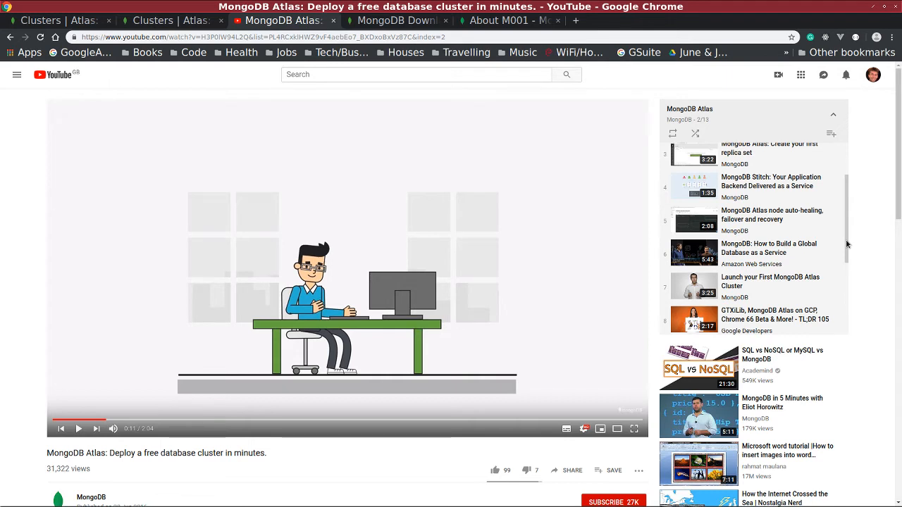
pyautogui.moveTo(847, 244); pyautogui.dragTo(849, 274)
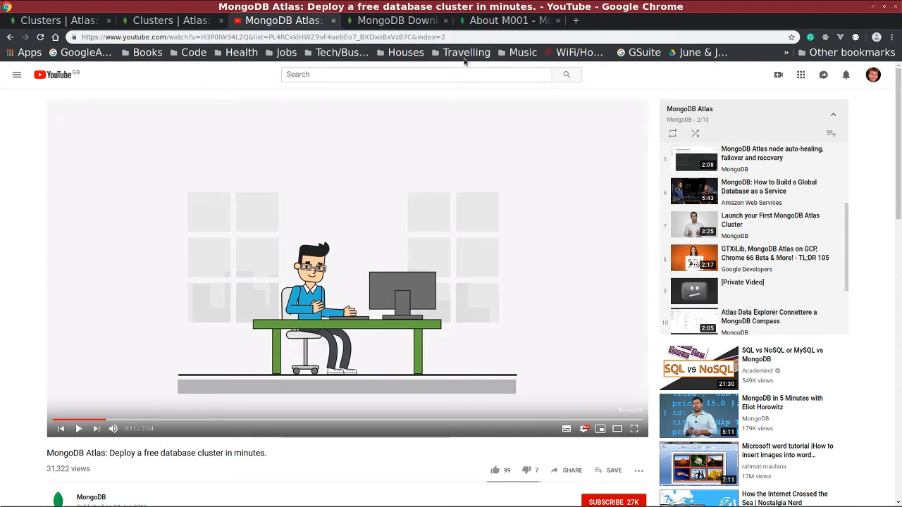
pyautogui.click(334, 21)
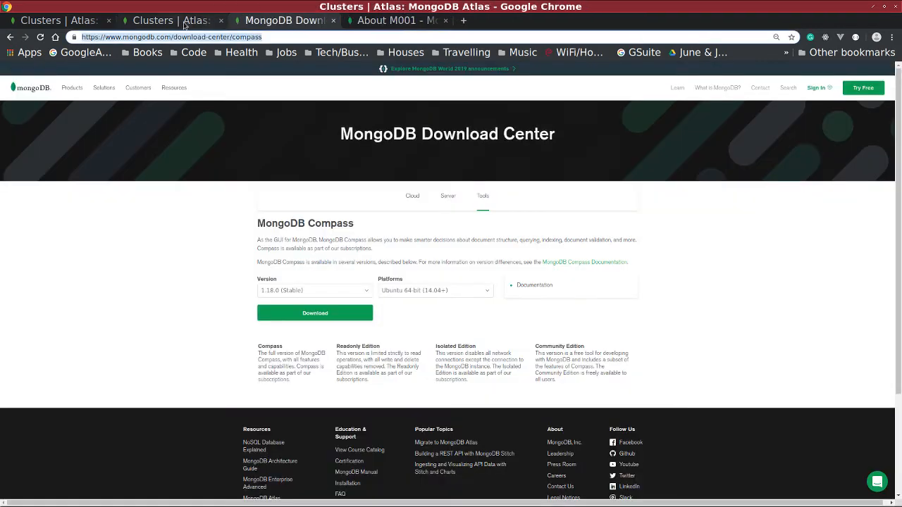
pyautogui.click(184, 22)
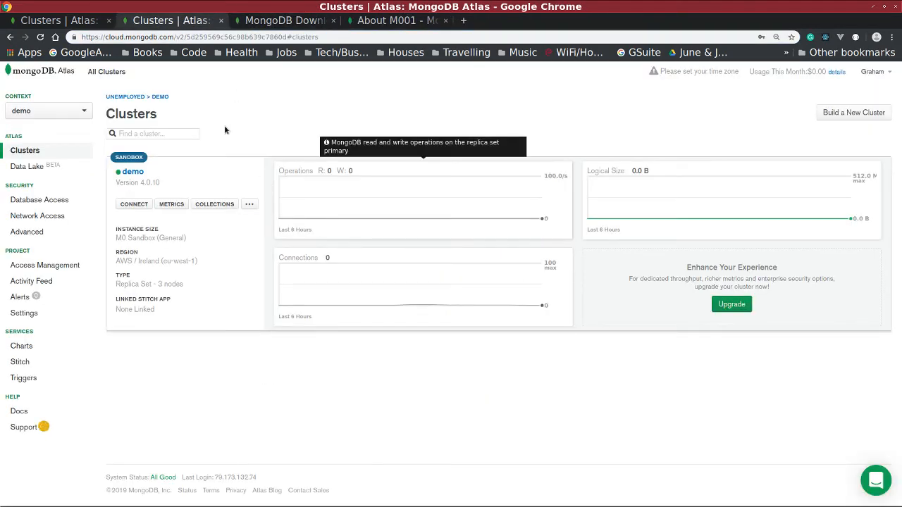
# Keep the demo2 clusters tab, close the other project's tab, and start connecting to demo2.
pyautogui.click(82, 22)
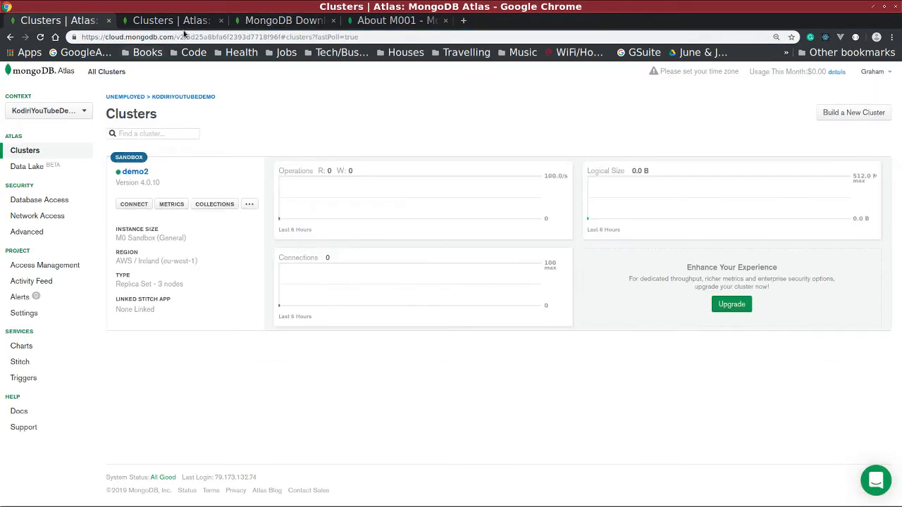
pyautogui.click(220, 21)
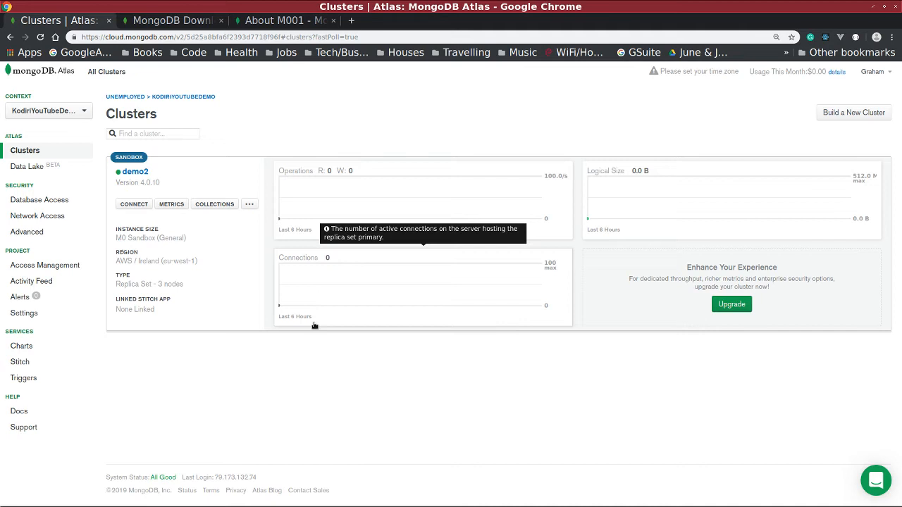
pyautogui.click(129, 205)
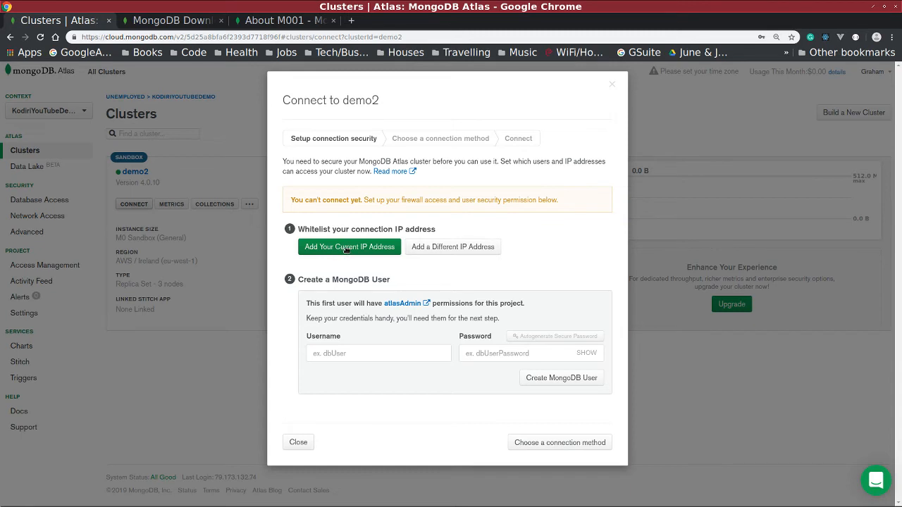
# Add 0.0.0.0/0 as a whitelisted IP address for the demo2 cluster.
pyautogui.click(428, 253)
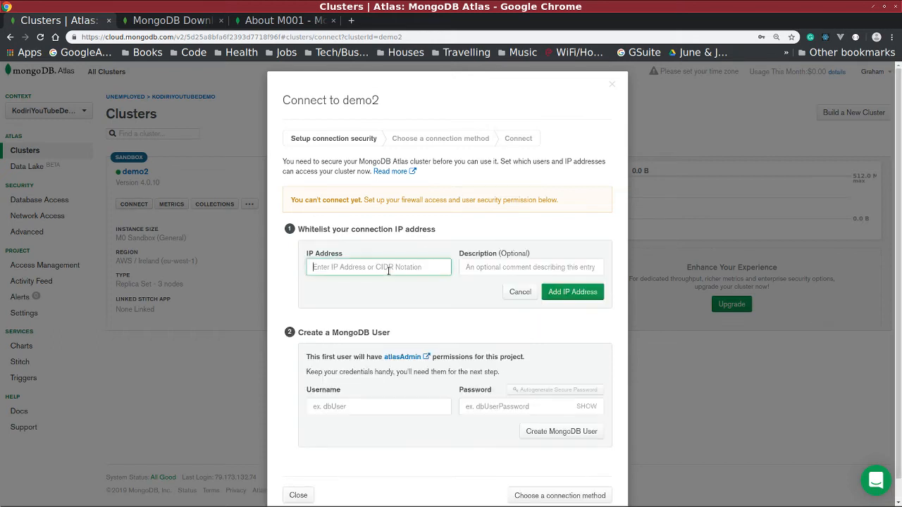
pyautogui.write('0')
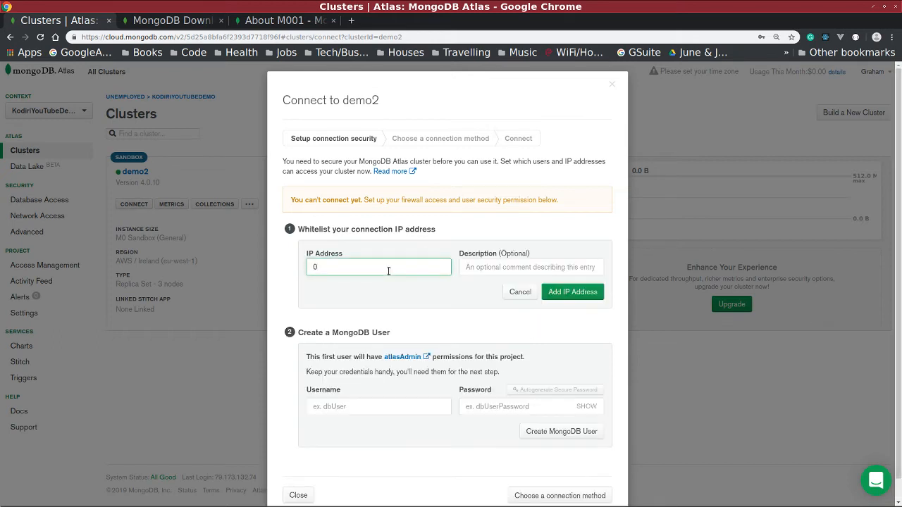
pyautogui.write('.0.0.0/0')
pyautogui.click(564, 291)
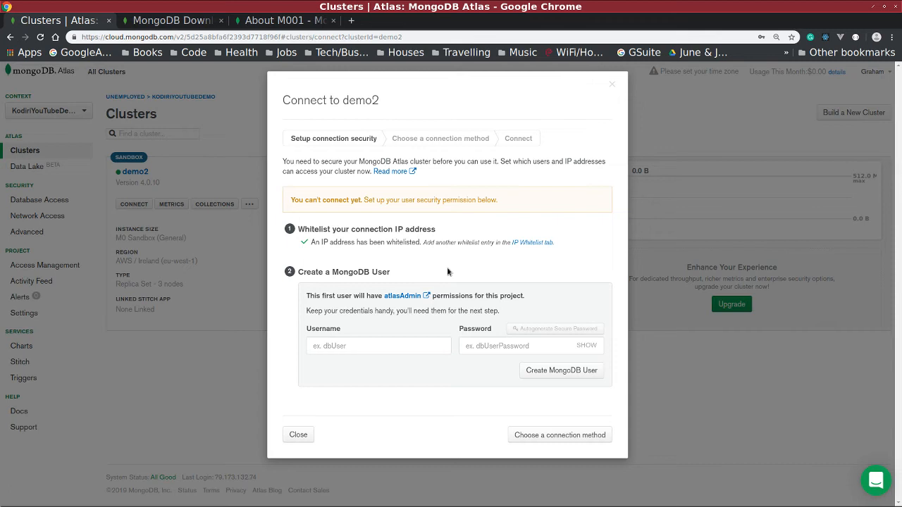
# Create the database user demo2 with its password.
pyautogui.click(369, 346)
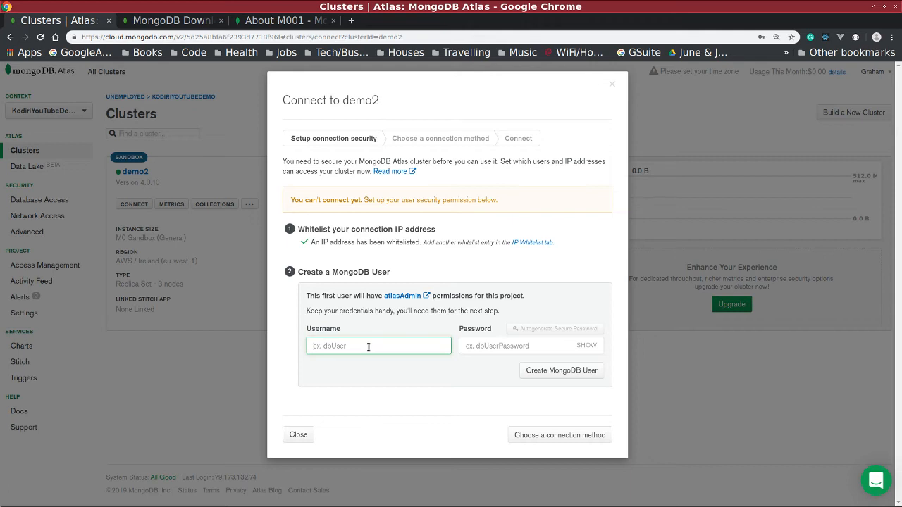
pyautogui.write('demo2')
pyautogui.press('Tab')
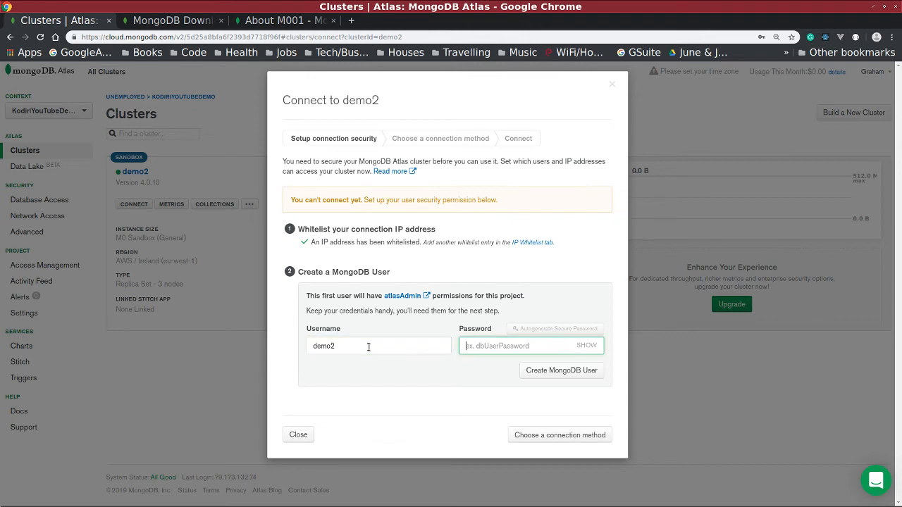
pyautogui.write('demo')
pyautogui.click(548, 370)
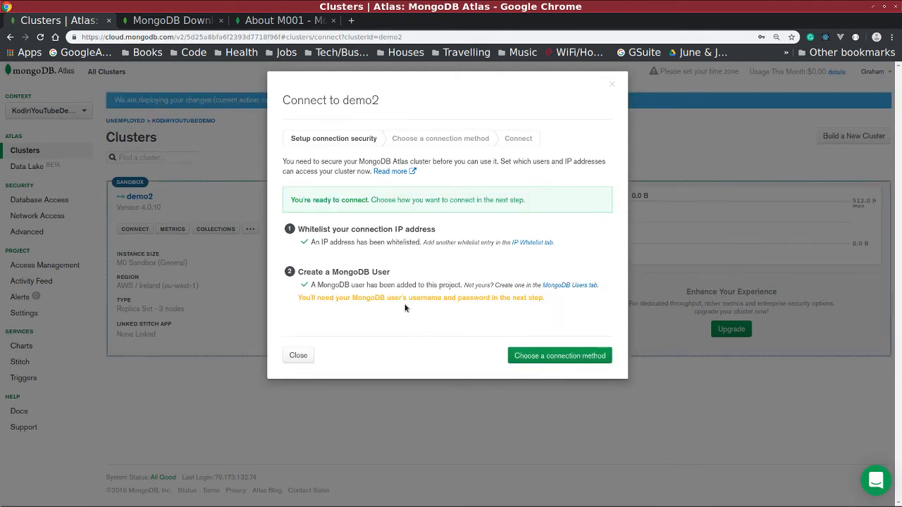
# Choose Connect with MongoDB Compass and copy the demo2 connection string to the clipboard.
pyautogui.click(530, 358)
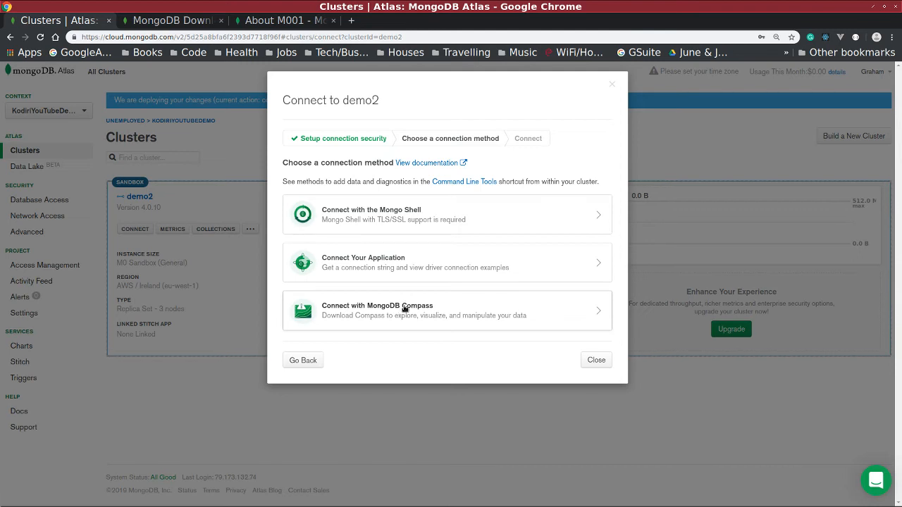
pyautogui.click(403, 308)
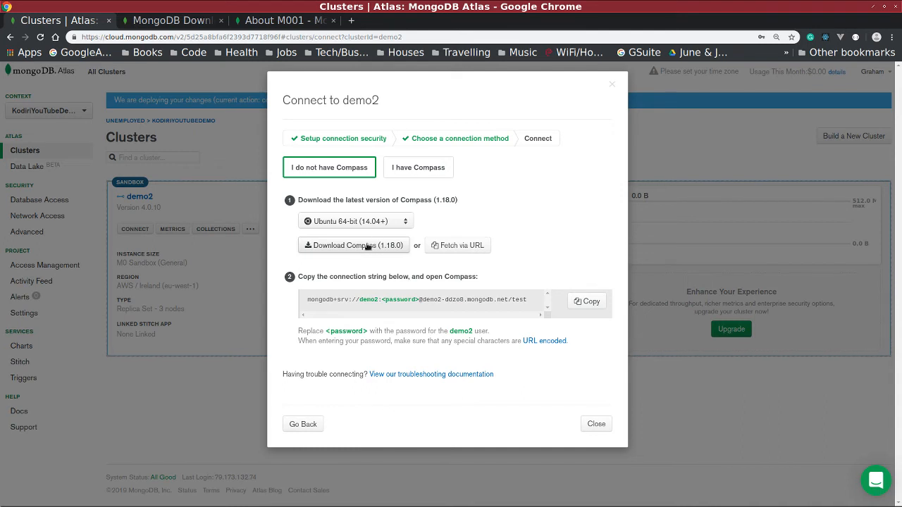
pyautogui.tripleClick(394, 299)
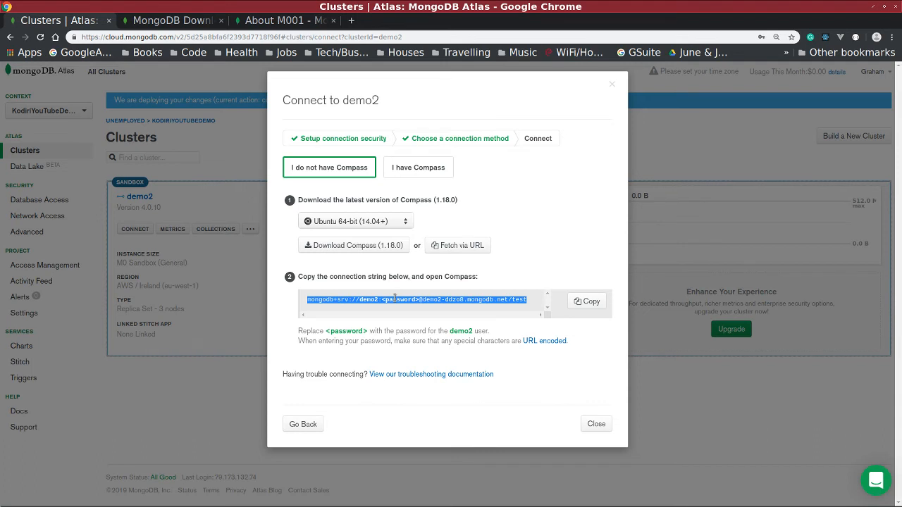
pyautogui.click(596, 302)
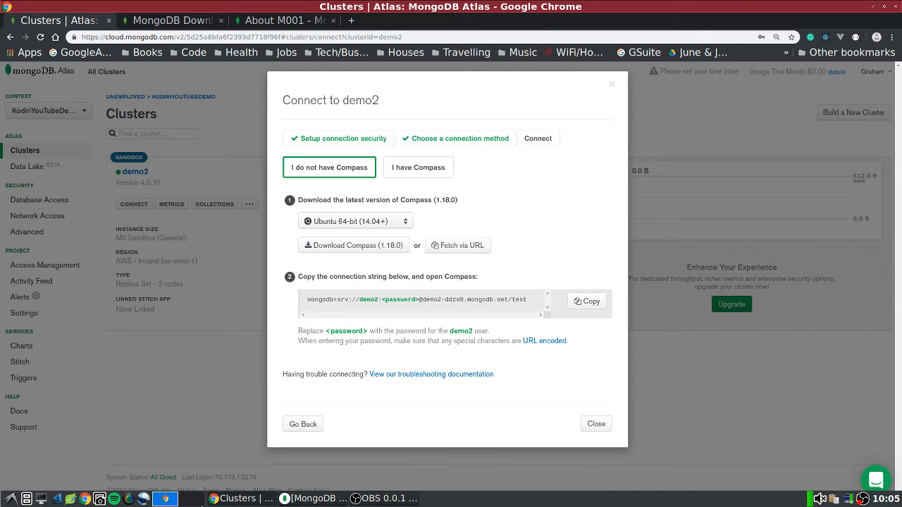
# Fill the Compass connect form from the copied string, checking hostname demo2-ddzo8.mongodb.net and user demo2.
pyautogui.click(307, 502)
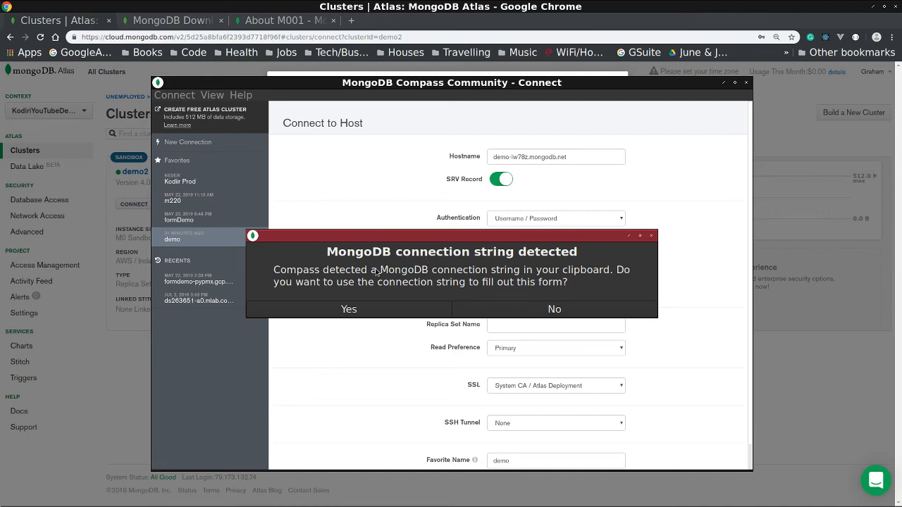
pyautogui.click(390, 310)
pyautogui.doubleClick(549, 162)
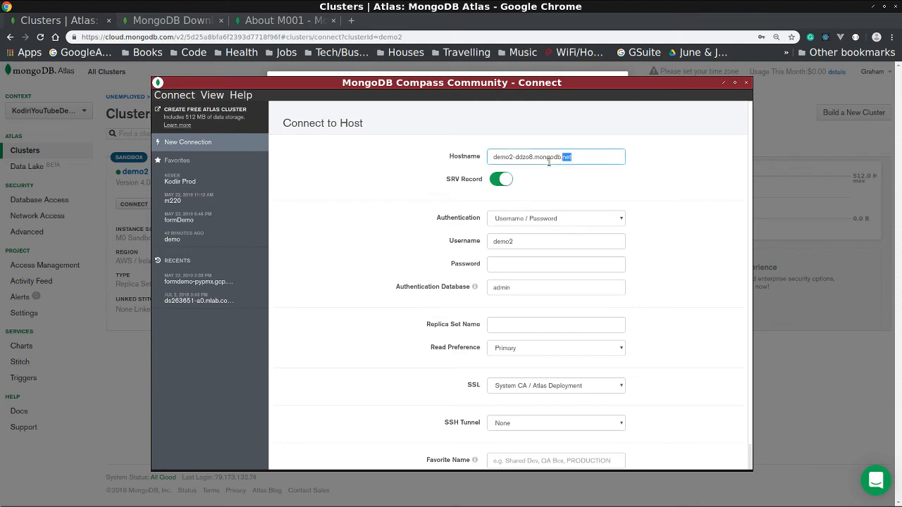
pyautogui.click(549, 159)
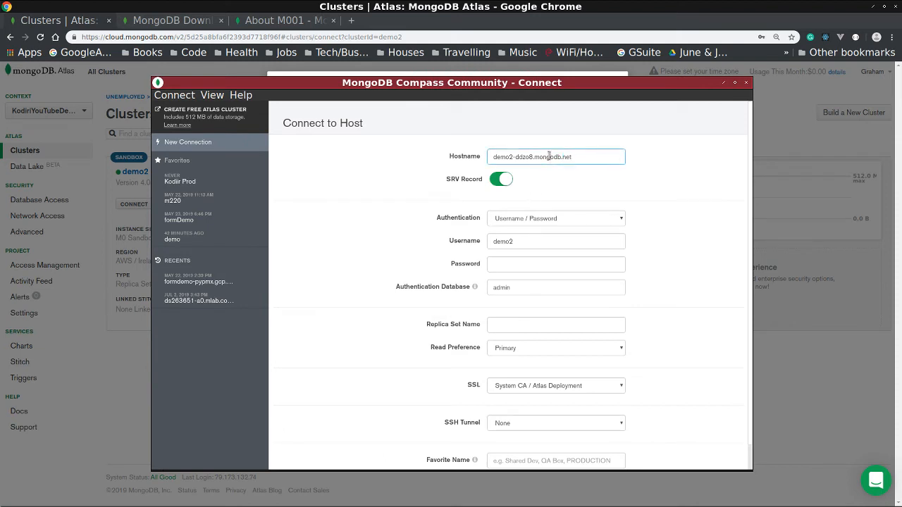
pyautogui.click(523, 265)
pyautogui.tripleClick(523, 156)
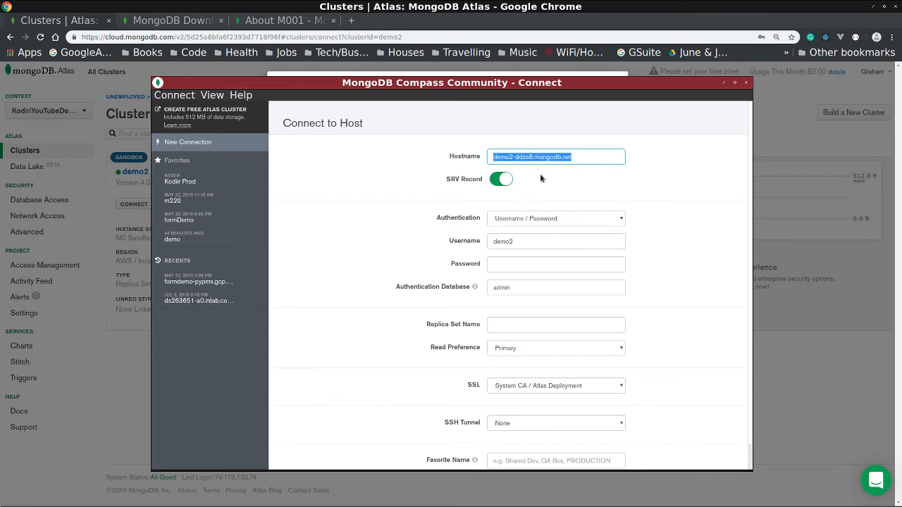
pyautogui.doubleClick(519, 241)
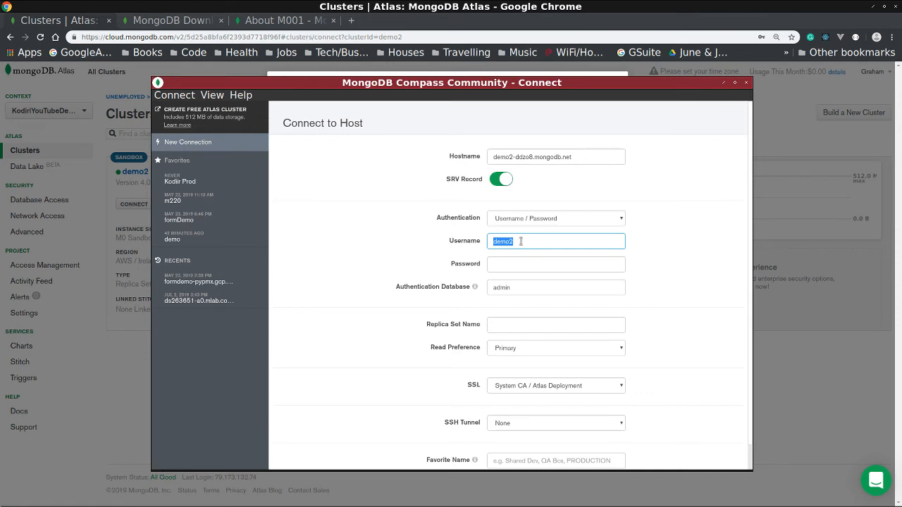
pyautogui.scroll(-1, 409, 378)
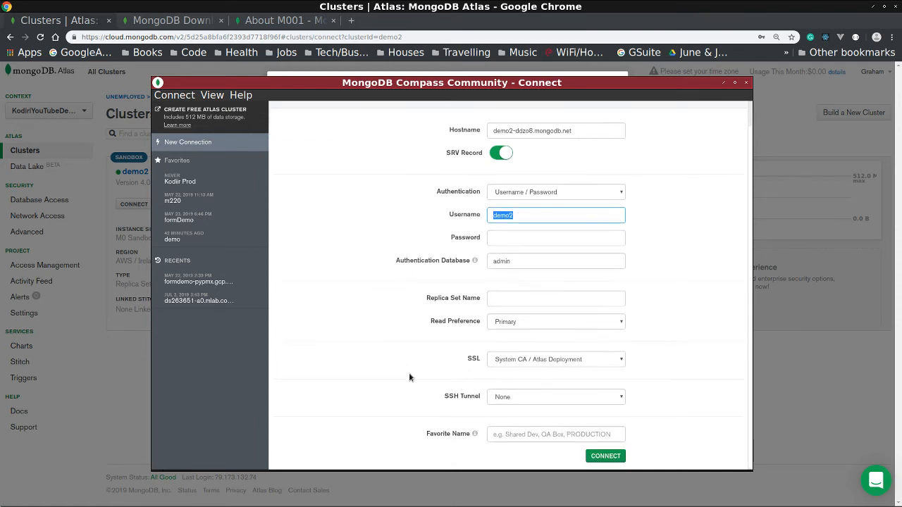
pyautogui.scroll(1, 409, 378)
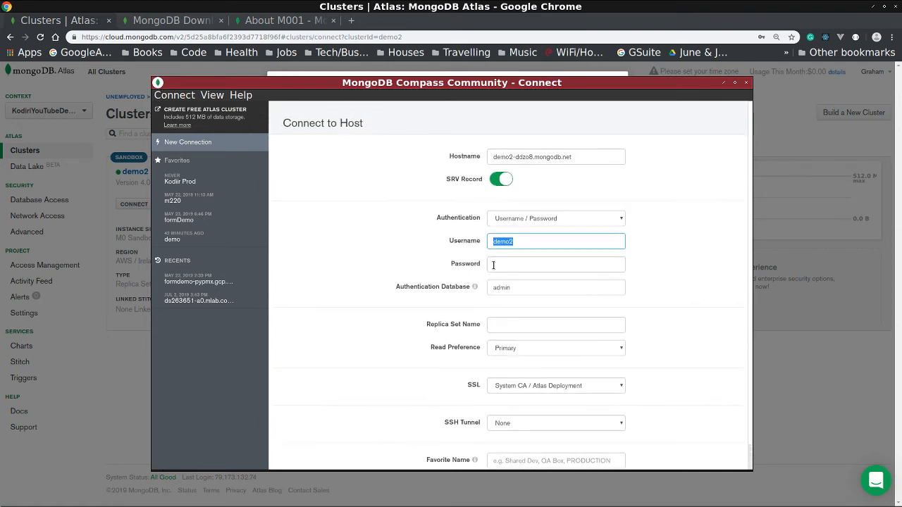
# Enter the demo2 user's password and set the favorite name to demo2.
pyautogui.click(501, 262)
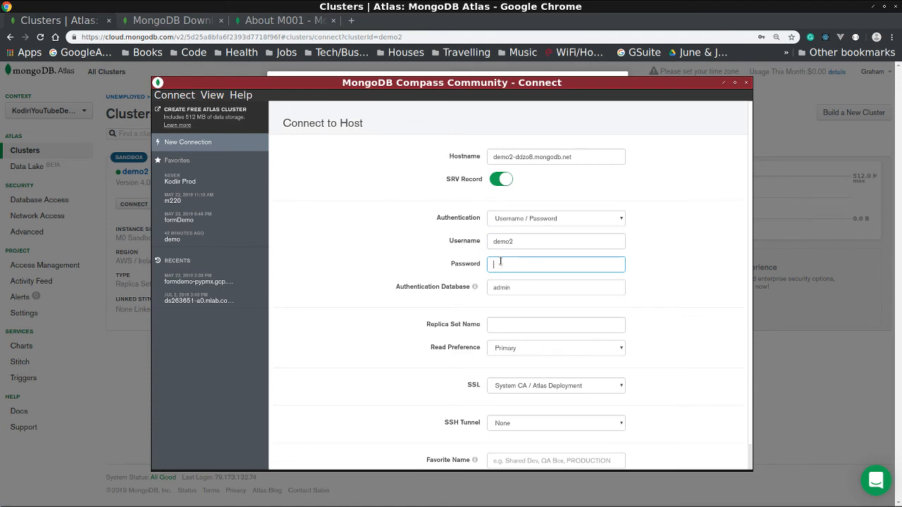
pyautogui.write('•••••')
pyautogui.scroll(-1, 690, 274)
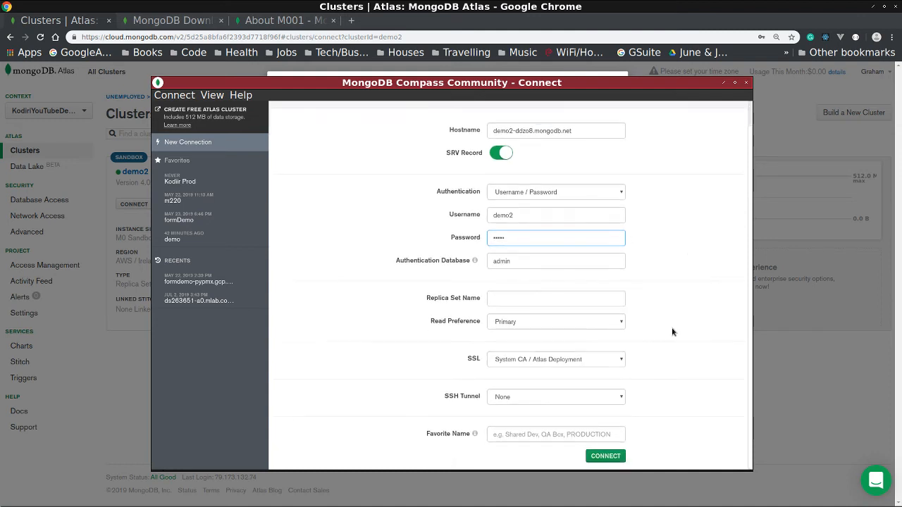
pyautogui.click(544, 428)
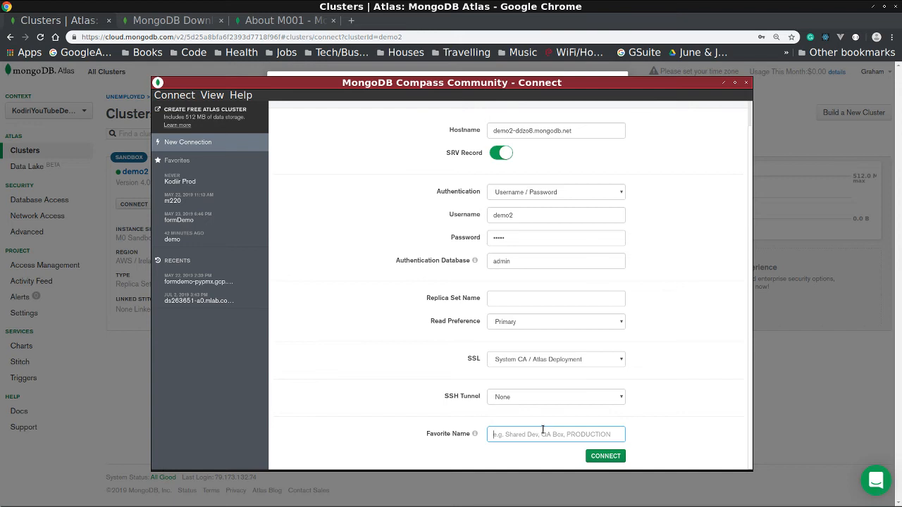
pyautogui.write('demo')
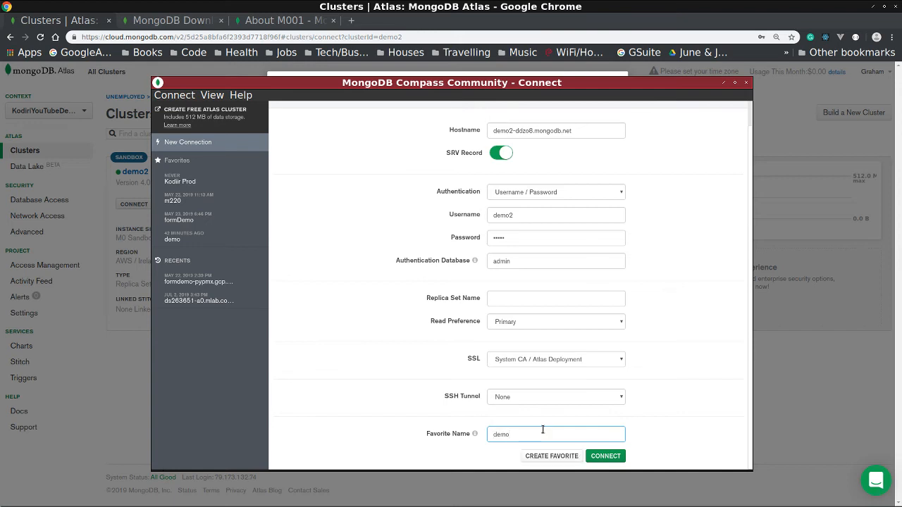
pyautogui.write('2')
# Save demo2 as a favourite and connect, then return to Atlas and cancel the keyring prompt.
pyautogui.click(551, 456)
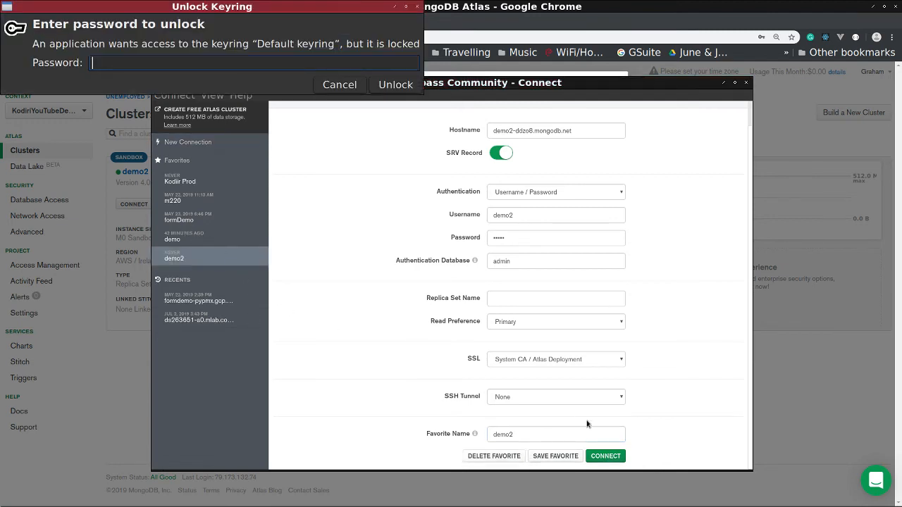
pyautogui.click(605, 457)
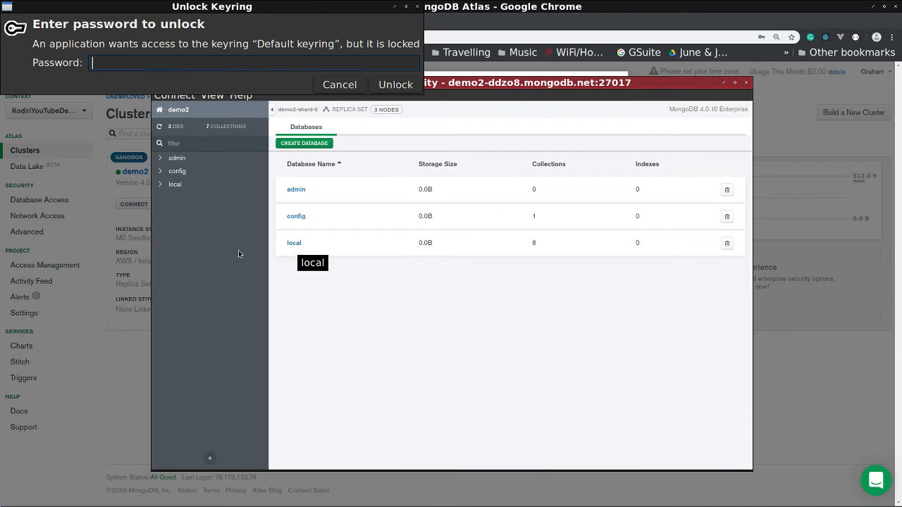
pyautogui.click(133, 355)
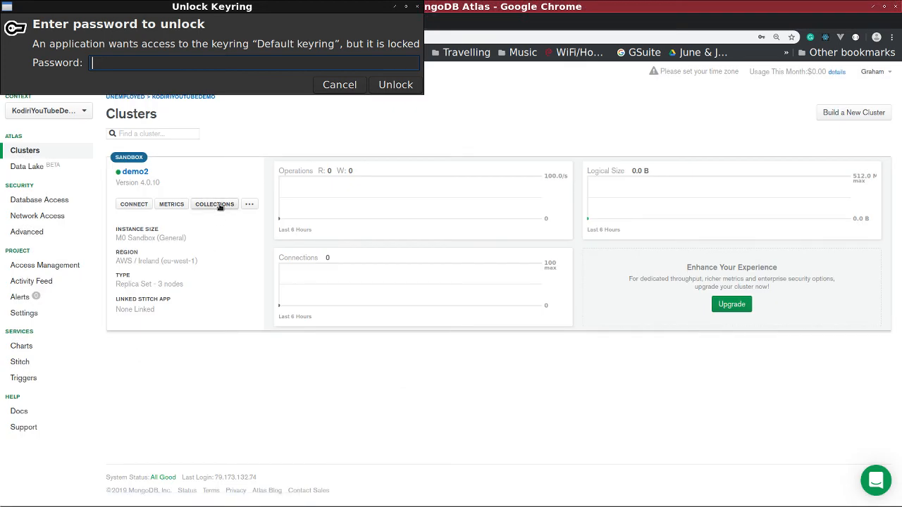
pyautogui.click(309, 91)
pyautogui.click(331, 91)
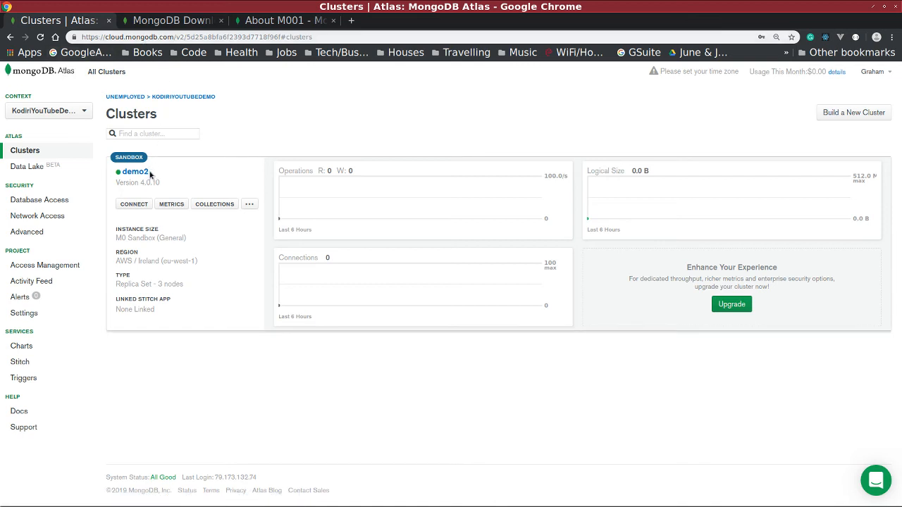
# From the cluster's Collections view, create database demo2 with a movies collection.
pyautogui.click(210, 205)
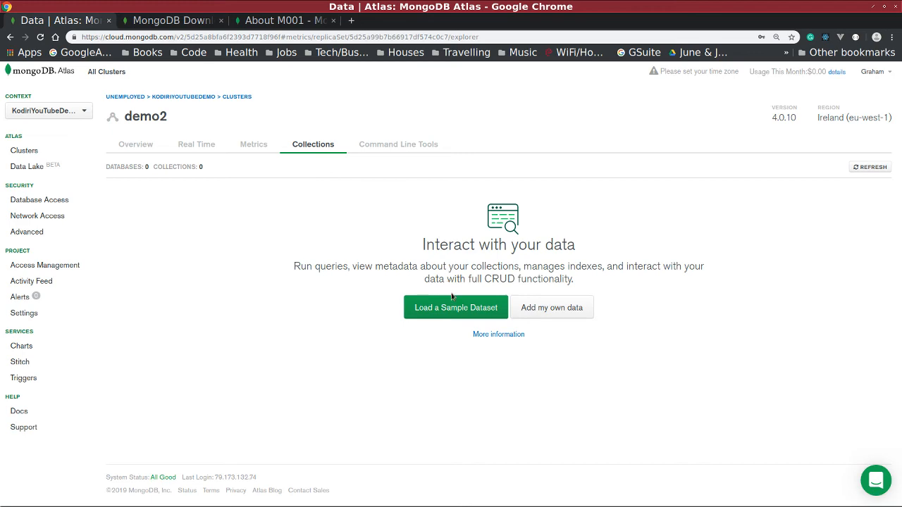
pyautogui.click(566, 308)
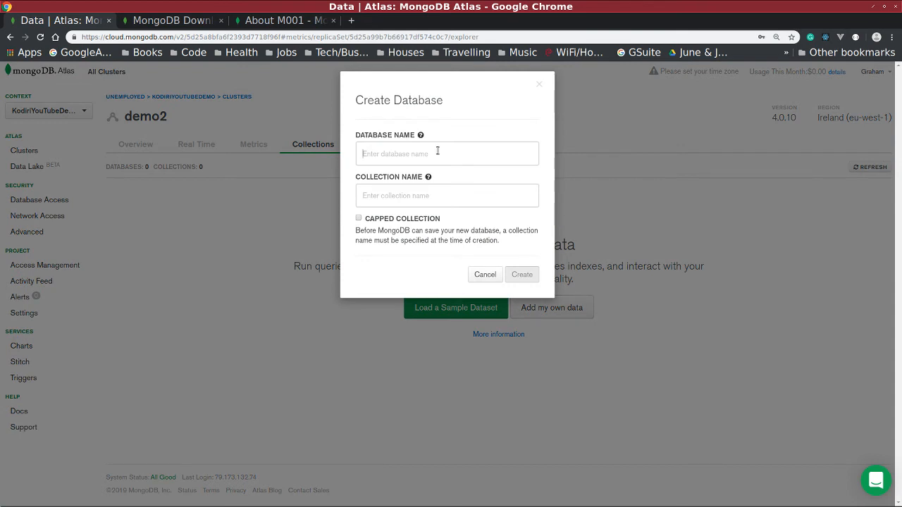
pyautogui.click(423, 196)
pyautogui.write('demo2')
pyautogui.click(415, 195)
pyautogui.write('movies')
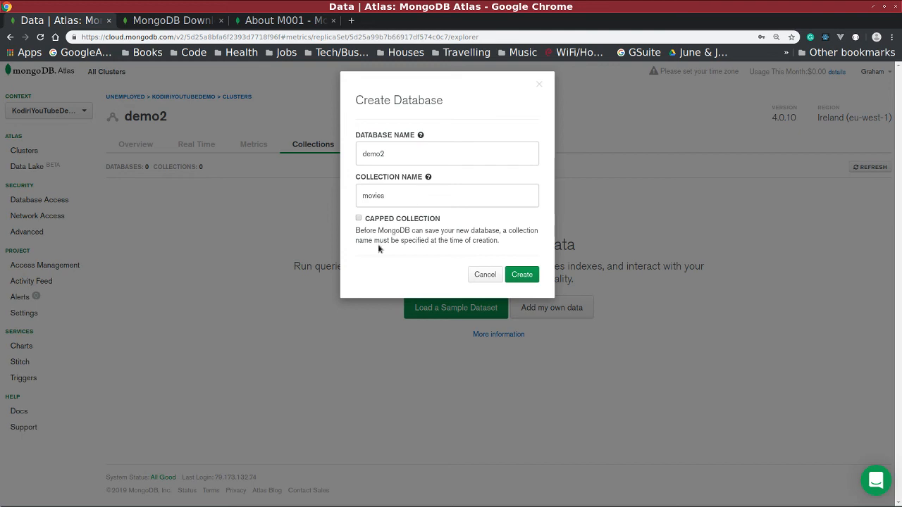
pyautogui.click(521, 274)
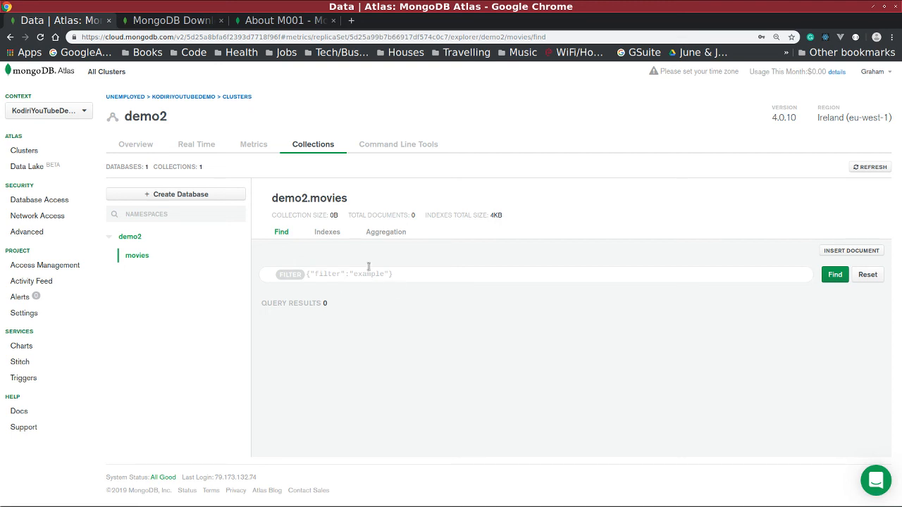
pyautogui.moveTo(321, 506)
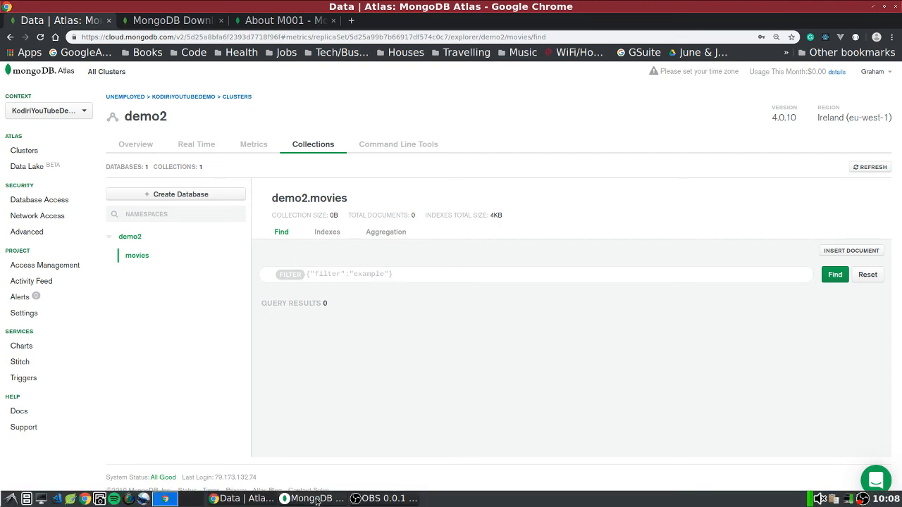
# Refresh Compass's database list and open the empty movies collection in demo2.
pyautogui.click(250, 500)
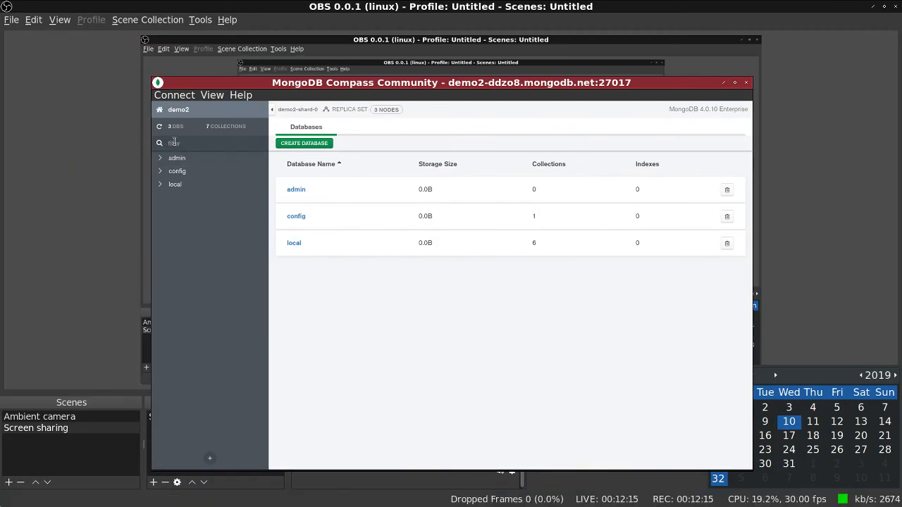
pyautogui.click(159, 127)
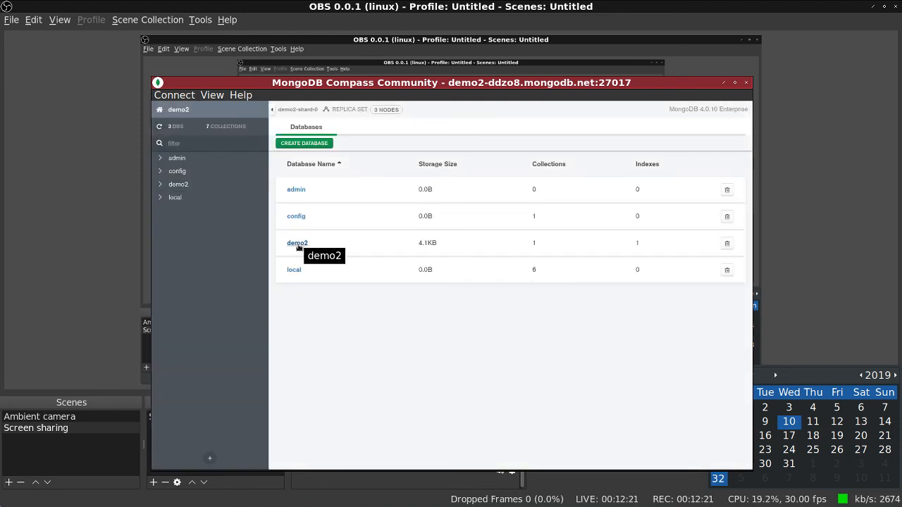
pyautogui.click(297, 243)
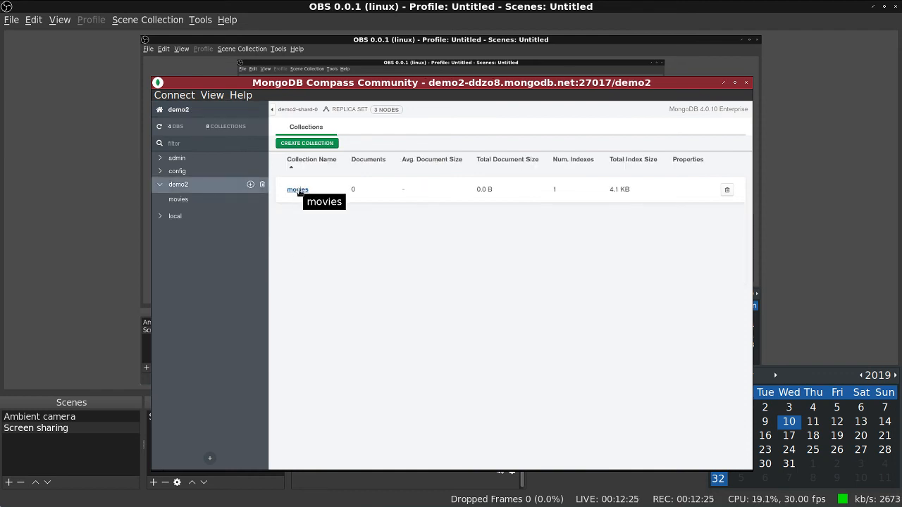
pyautogui.click(297, 190)
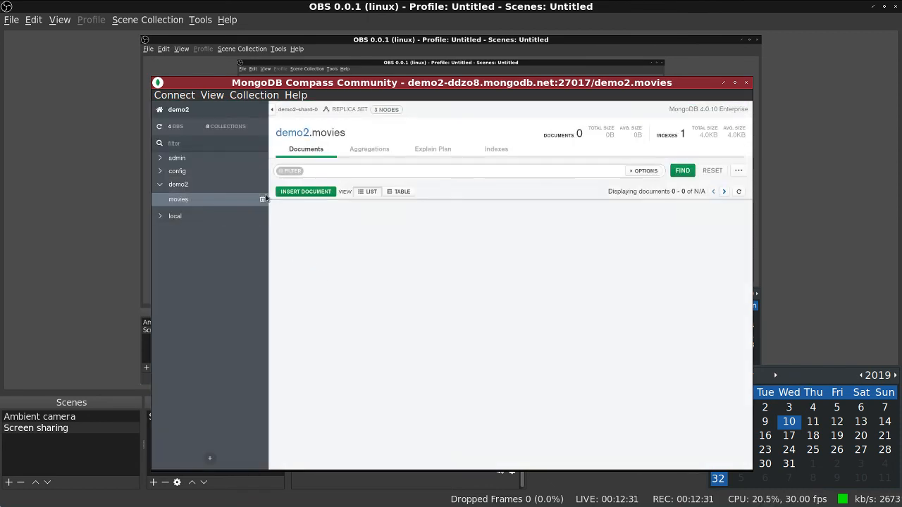
# Insert a document with field title set to 'The Matrix' into demo2.movies.
pyautogui.click(312, 194)
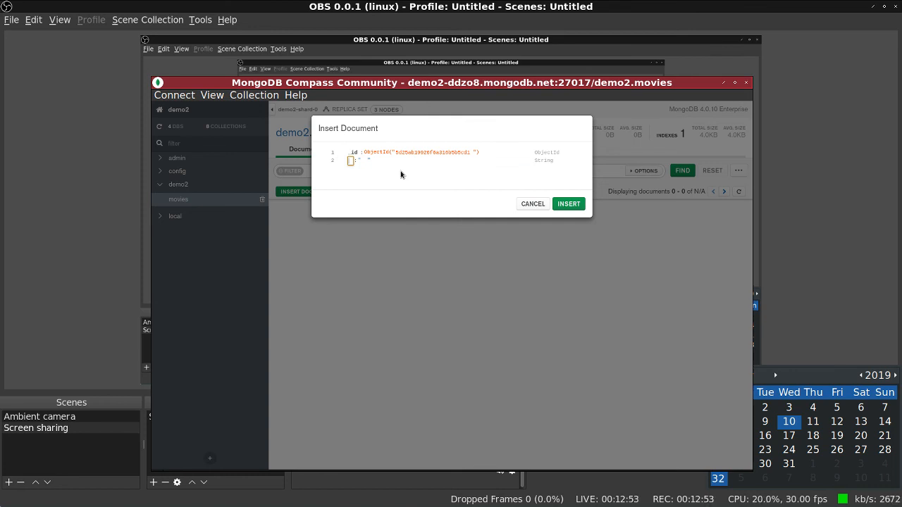
pyautogui.write('name')
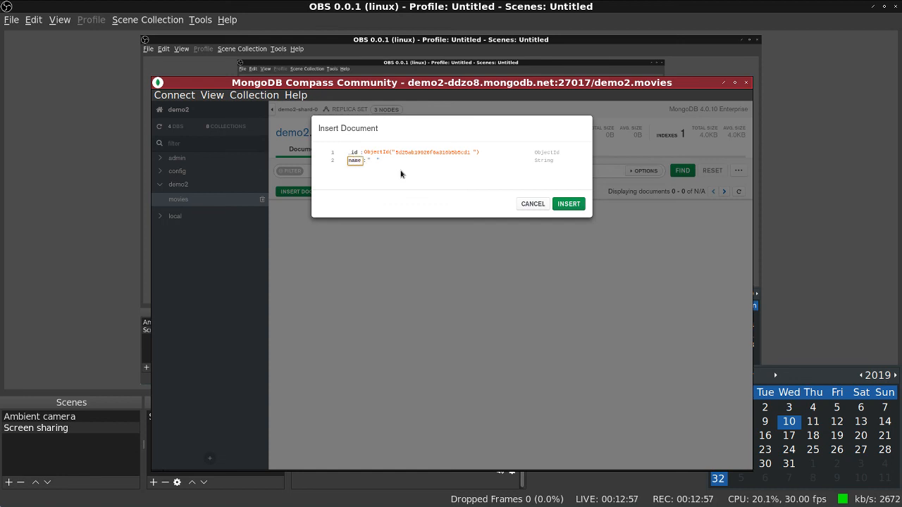
pyautogui.press('Tab')
pyautogui.doubleClick(356, 161)
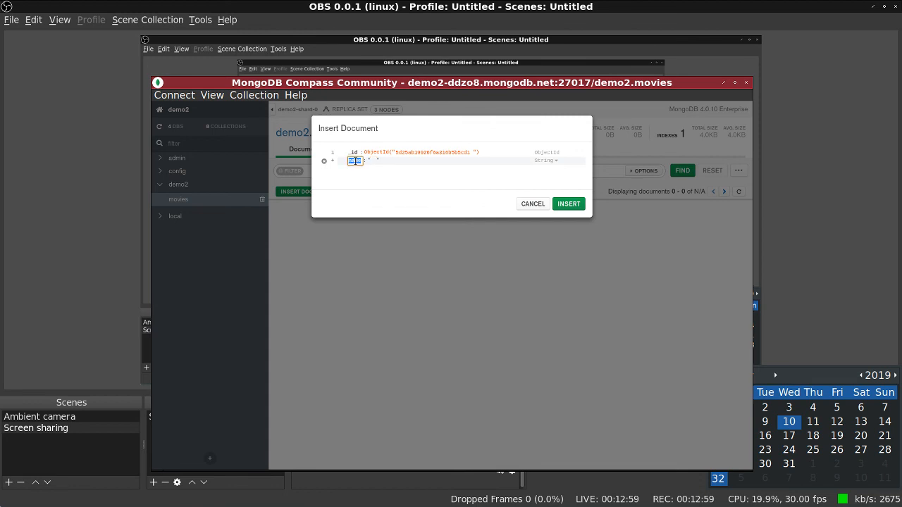
pyautogui.write('title')
pyautogui.press('Tab')
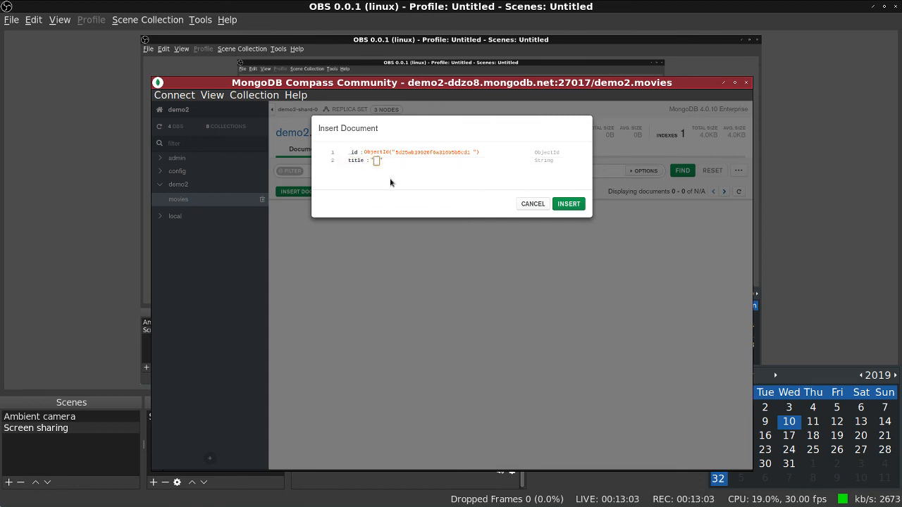
pyautogui.write('The Matrix')
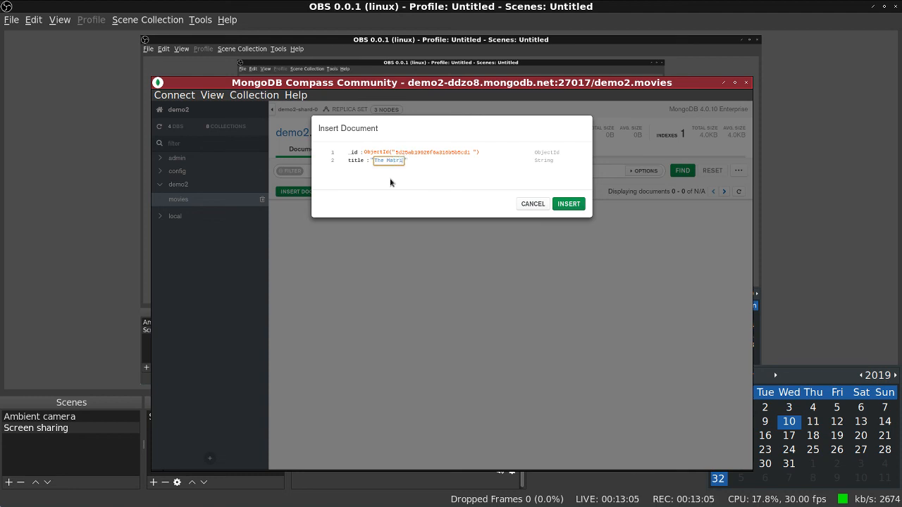
pyautogui.click(571, 205)
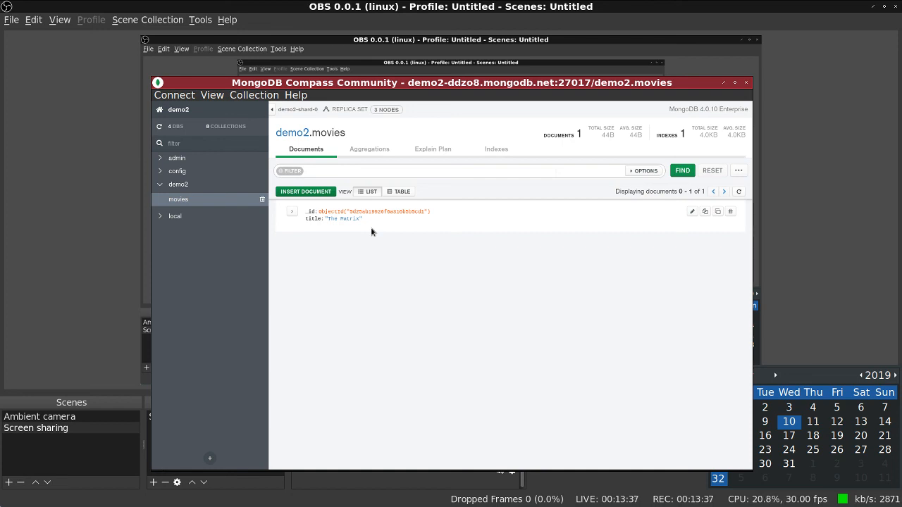
# Close MongoDB Compass and bring the still-recording OBS Studio window to the front.
pyautogui.click(746, 82)
pyautogui.moveTo(874, 502)
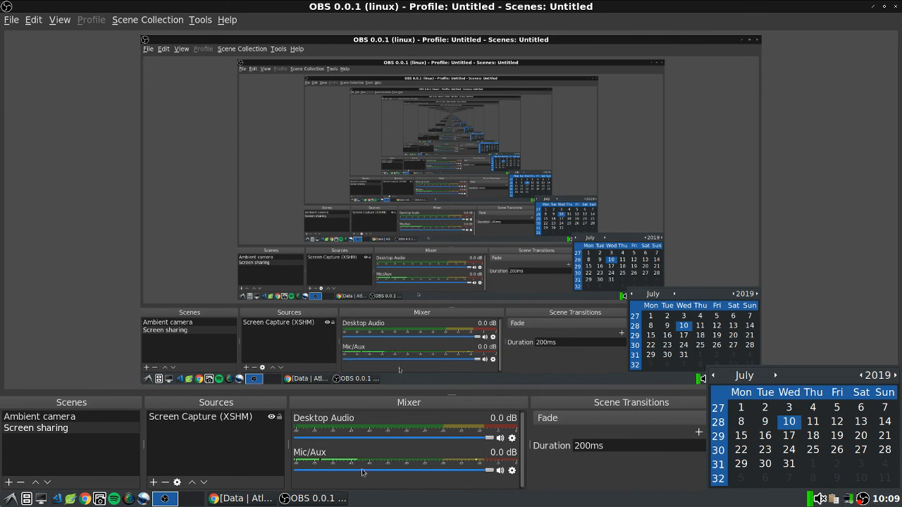
pyautogui.click(875, 353)
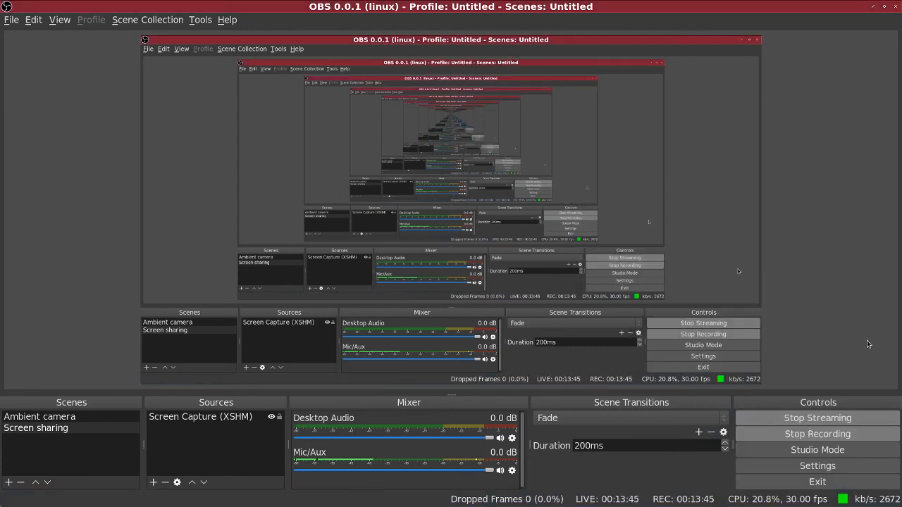